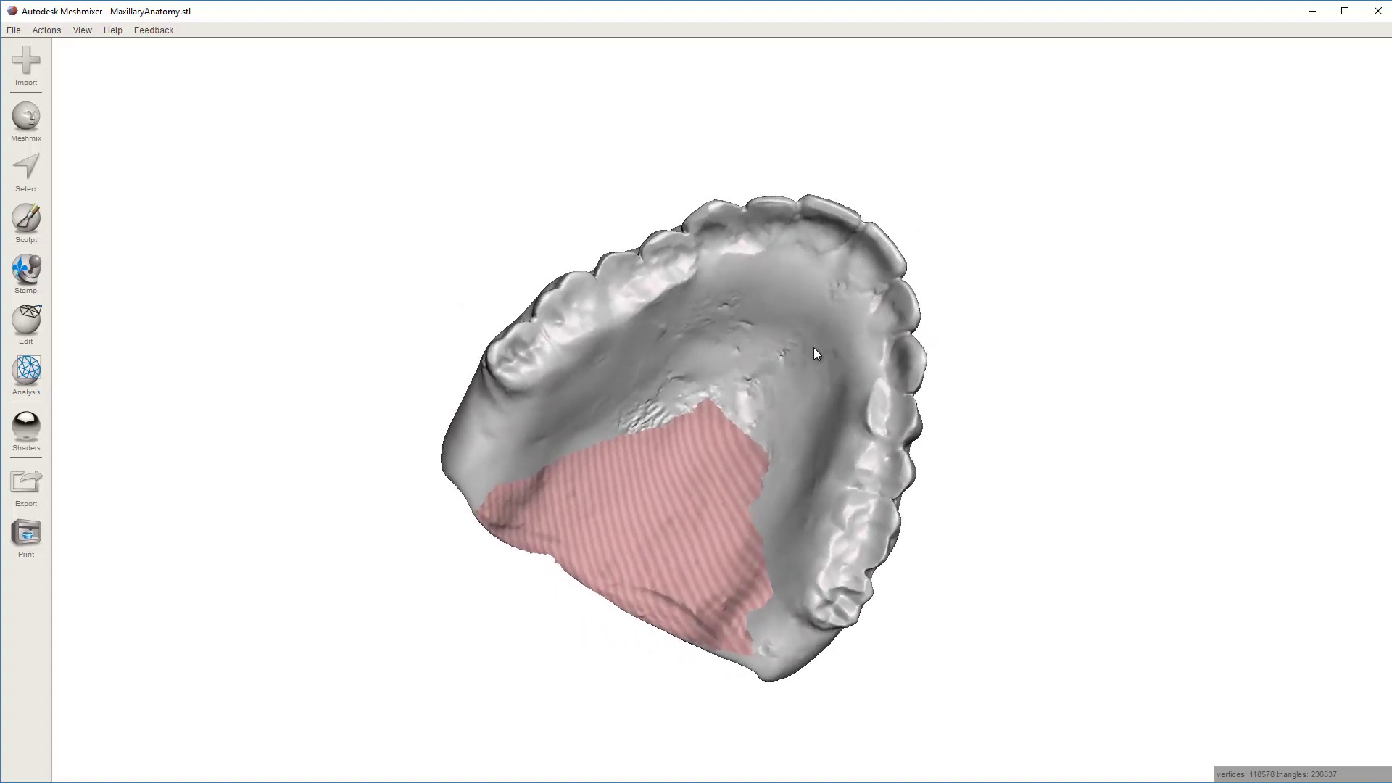
Orbit the denture between the front teeth and the palate to inspect the palate hole
right_drag(815, 348, 784, 386)
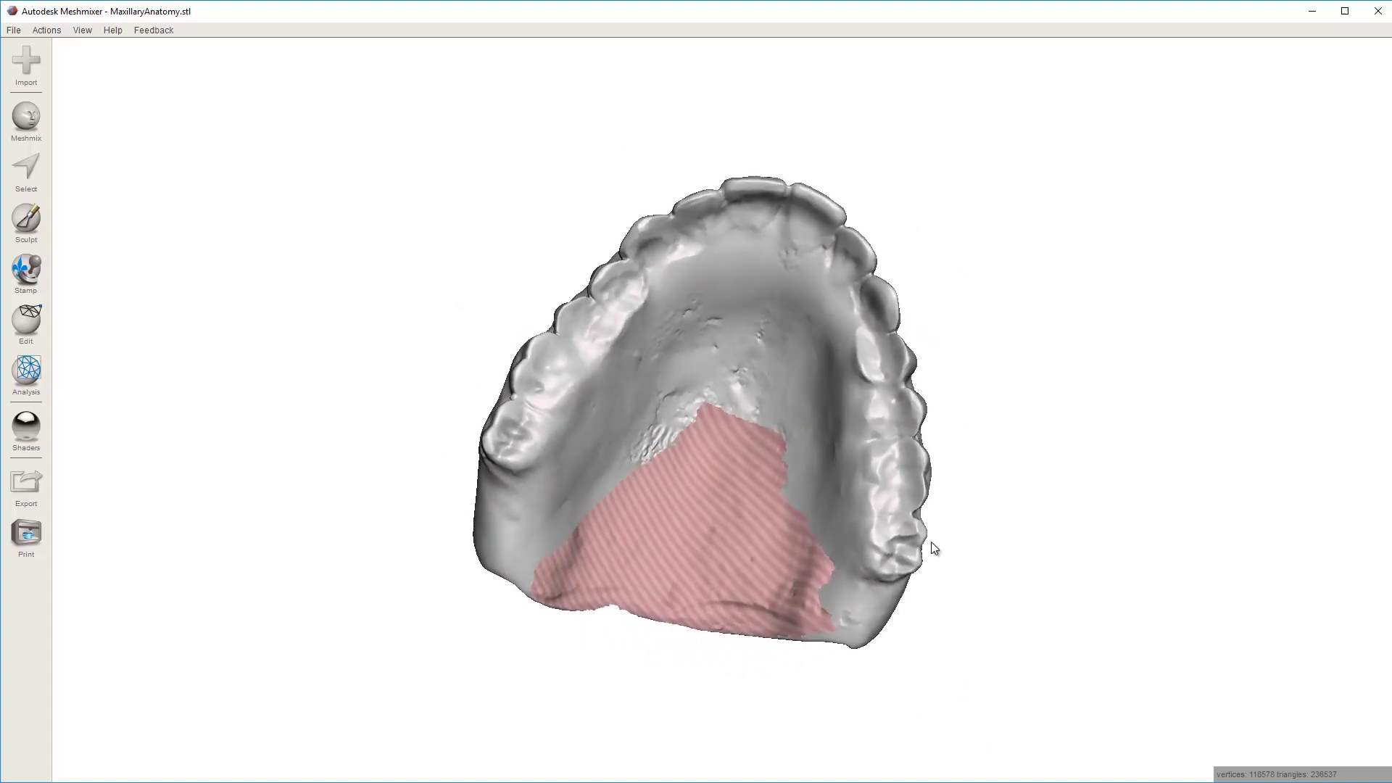
mouse_move(932, 542)
right_down()
mouse_move(712, 384)
mouse_move(732, 457)
mouse_move(748, 442)
mouse_move(751, 490)
mouse_move(760, 462)
mouse_move(742, 504)
mouse_move(761, 319)
mouse_move(802, 359)
mouse_move(820, 450)
mouse_move(730, 475)
mouse_move(783, 396)
mouse_move(620, 420)
mouse_move(821, 499)
mouse_move(881, 467)
mouse_move(716, 380)
mouse_move(733, 376)
mouse_move(737, 421)
right_up()
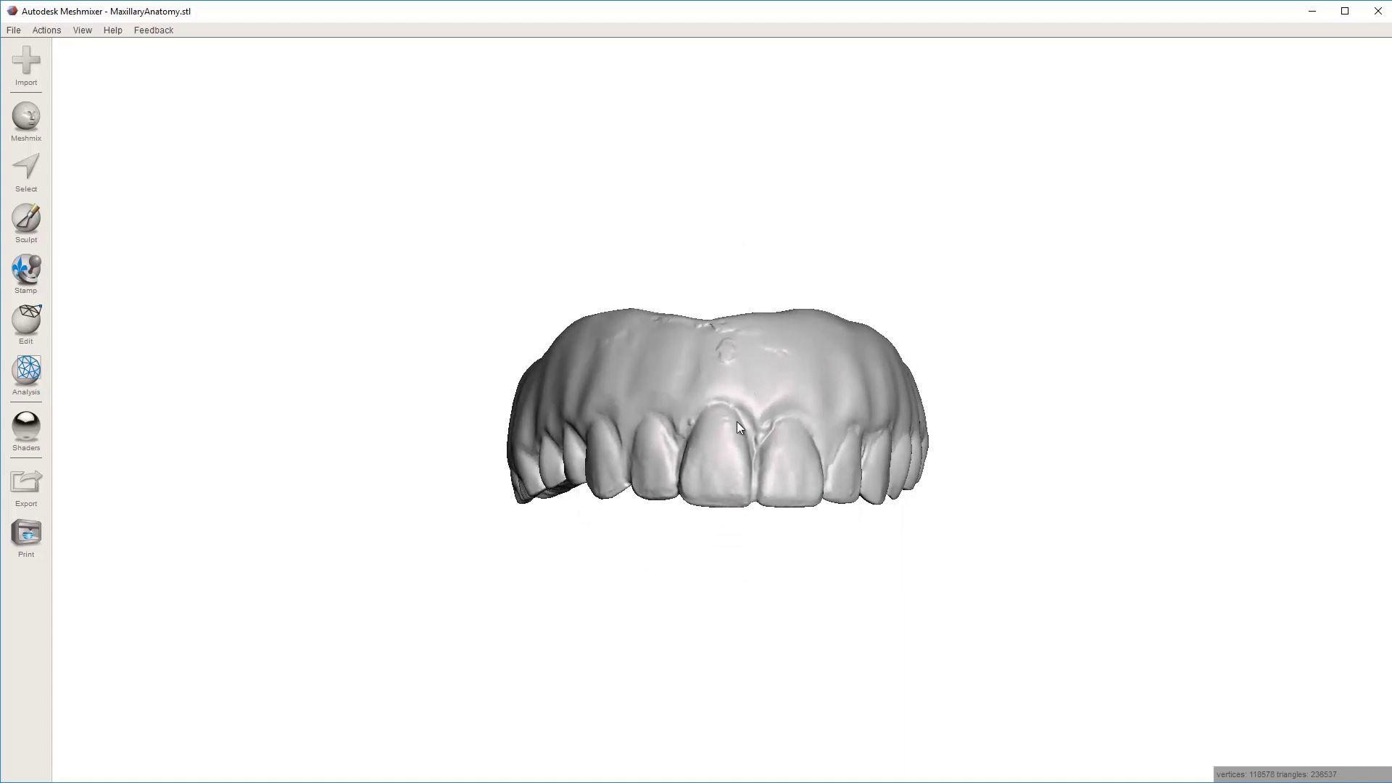
right_drag(868, 442, 767, 480)
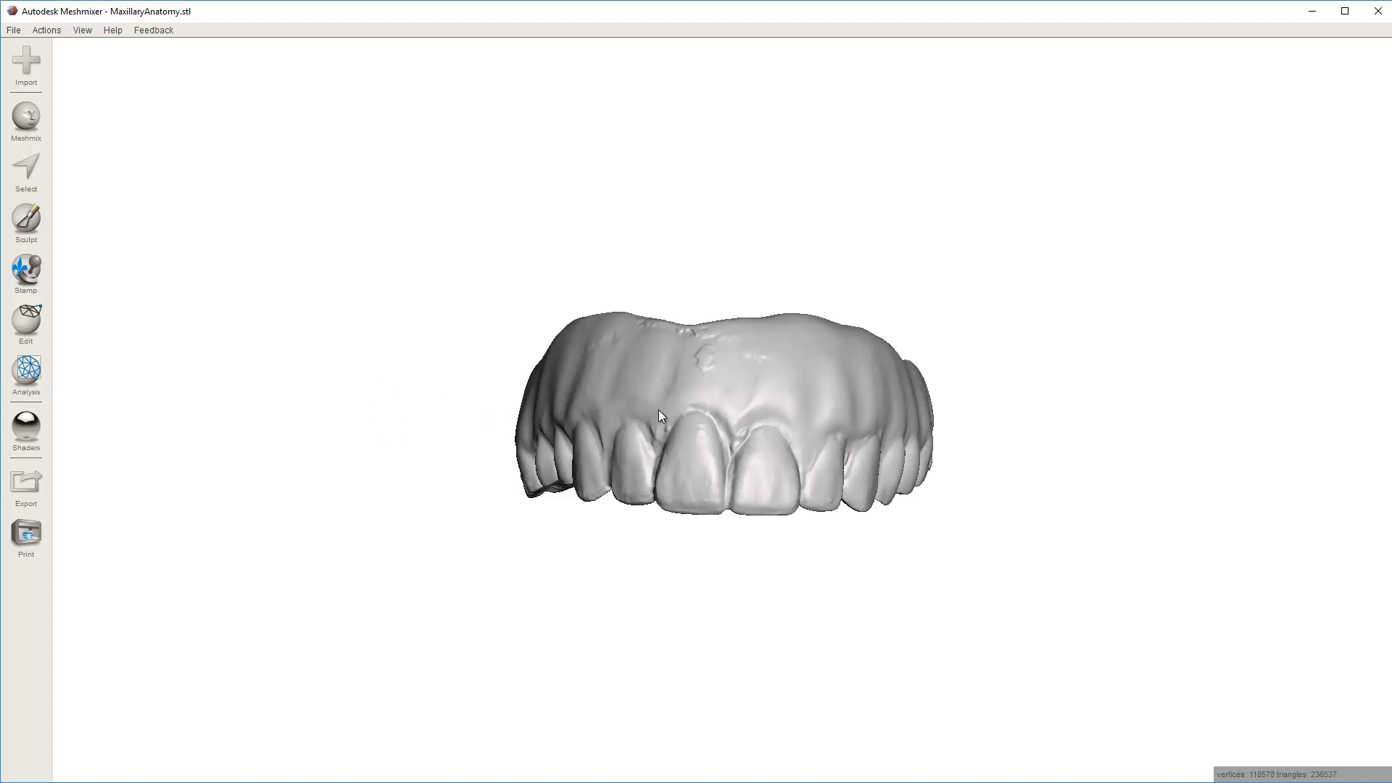
right_drag(658, 411, 742, 434)
right_drag(609, 354, 677, 337)
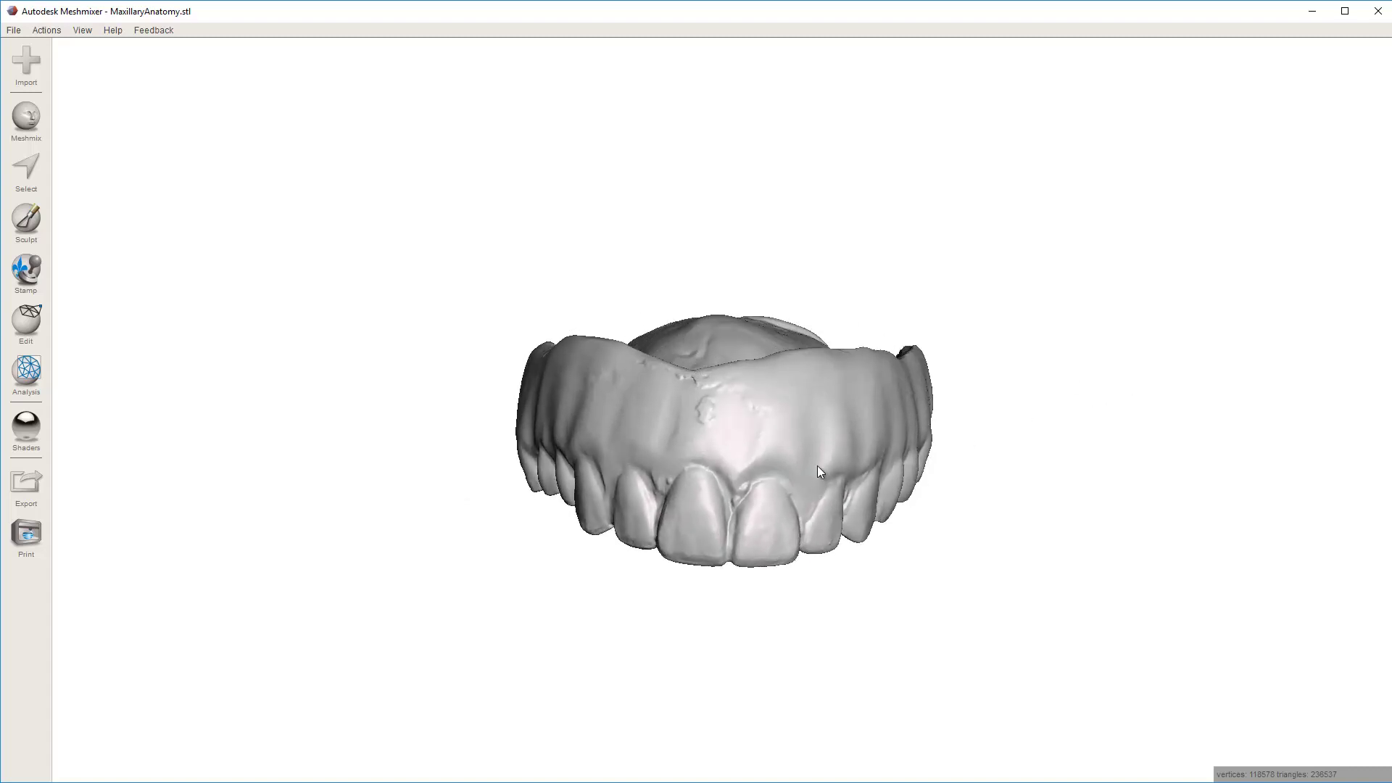
mouse_move(818, 466)
right_down()
mouse_move(798, 460)
mouse_move(783, 521)
mouse_move(794, 465)
right_up()
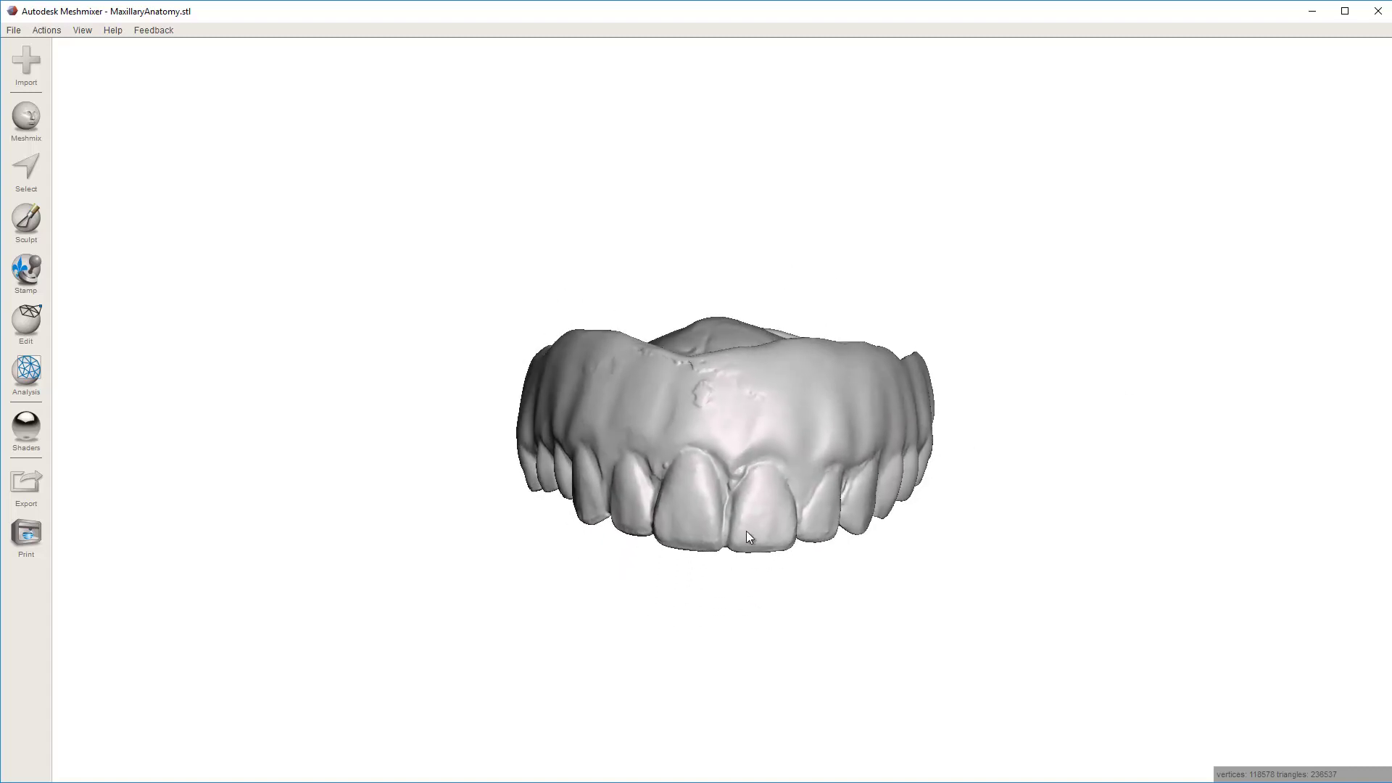
right_drag(749, 537, 725, 580)
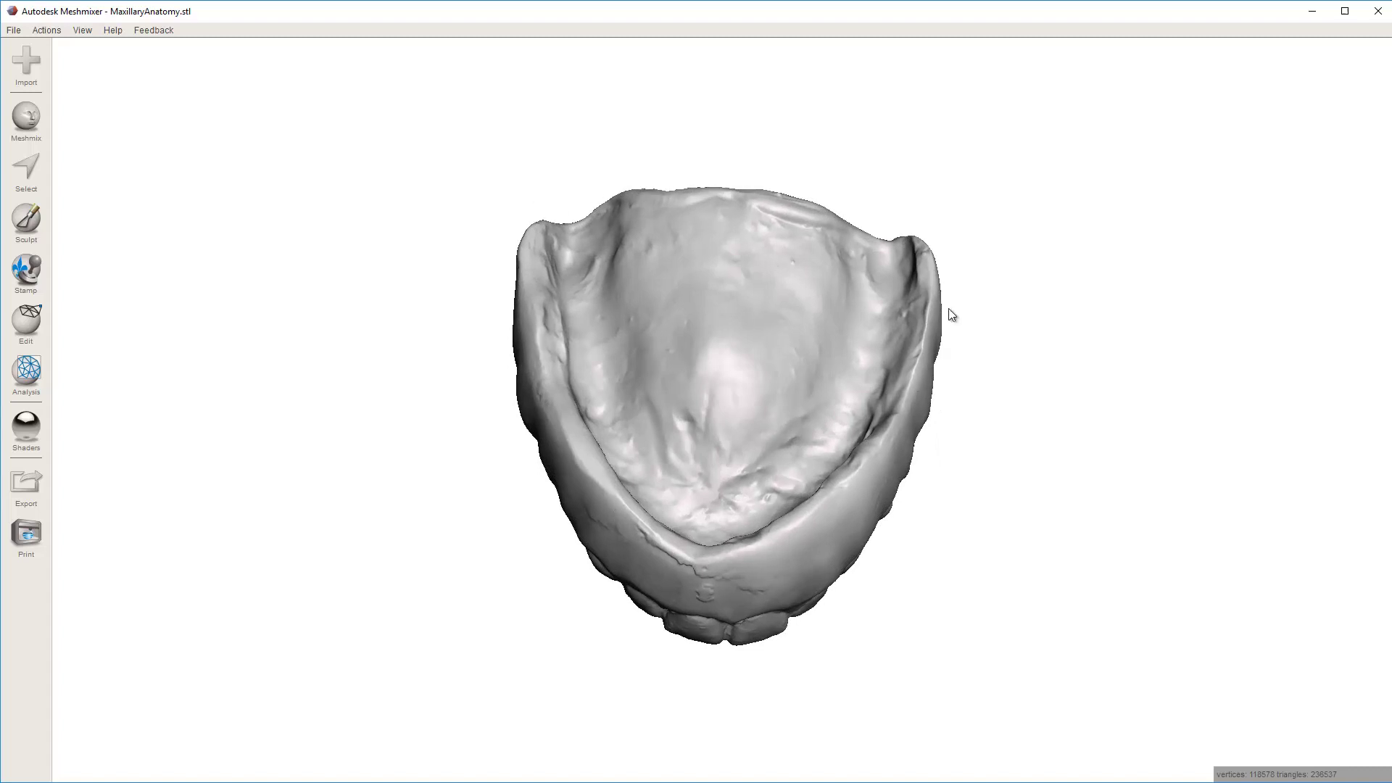
right_drag(768, 465, 789, 403)
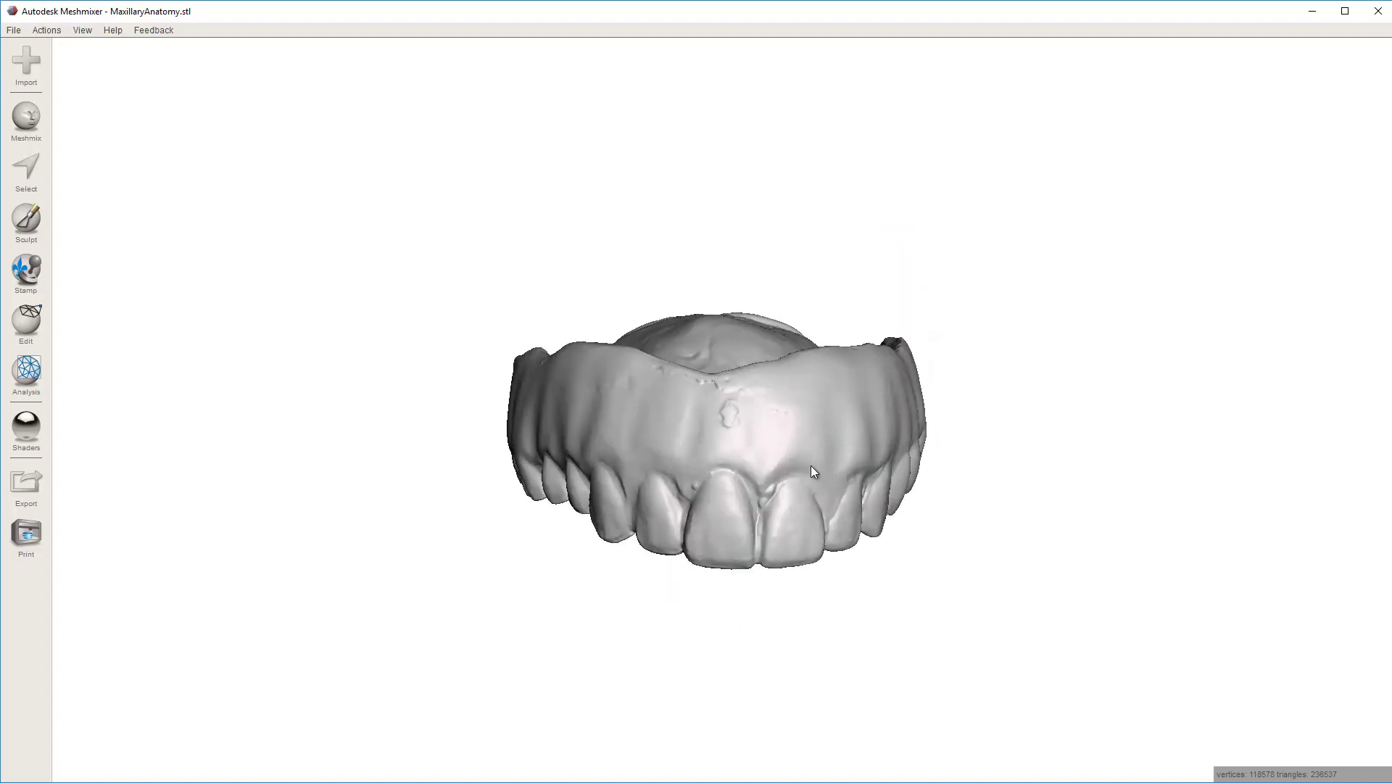
right_drag(477, 473, 596, 365)
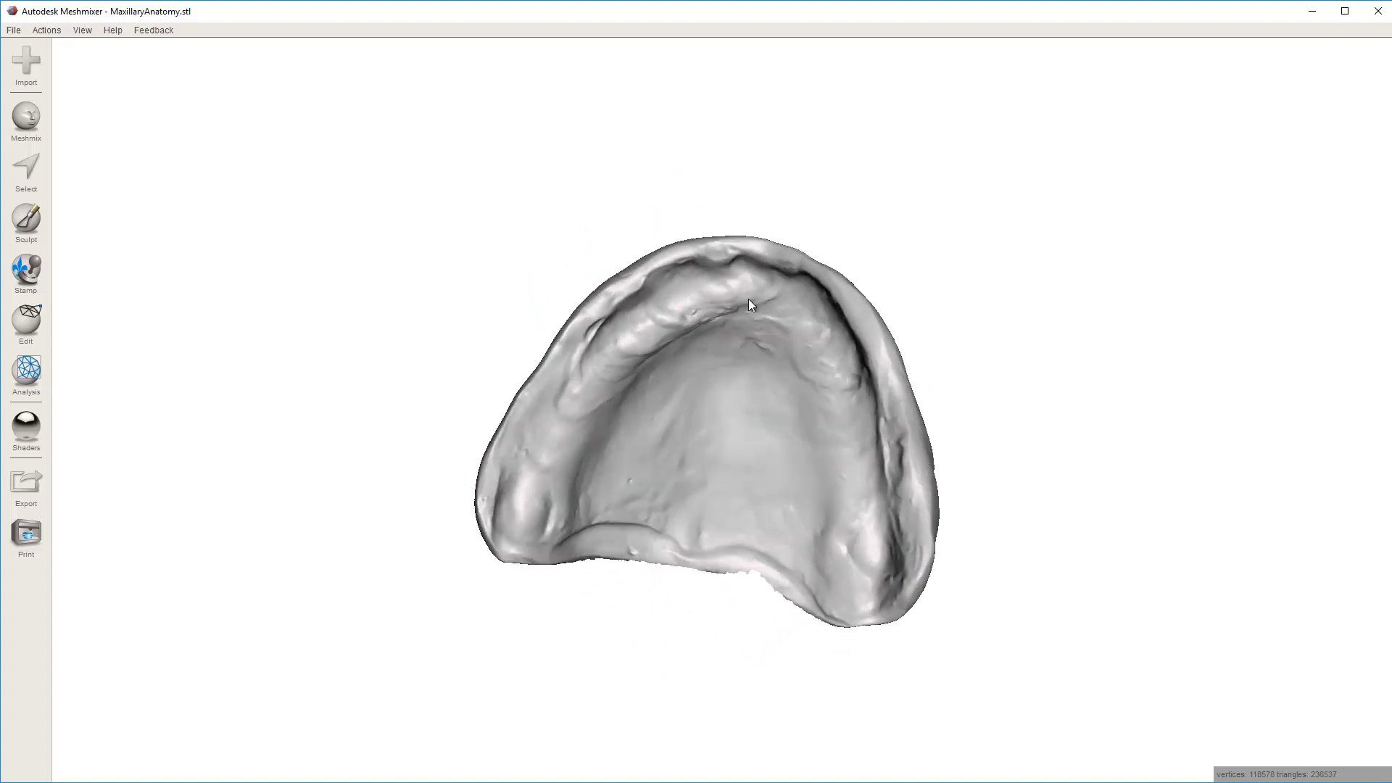
right_drag(648, 428, 641, 362)
right_drag(720, 302, 689, 424)
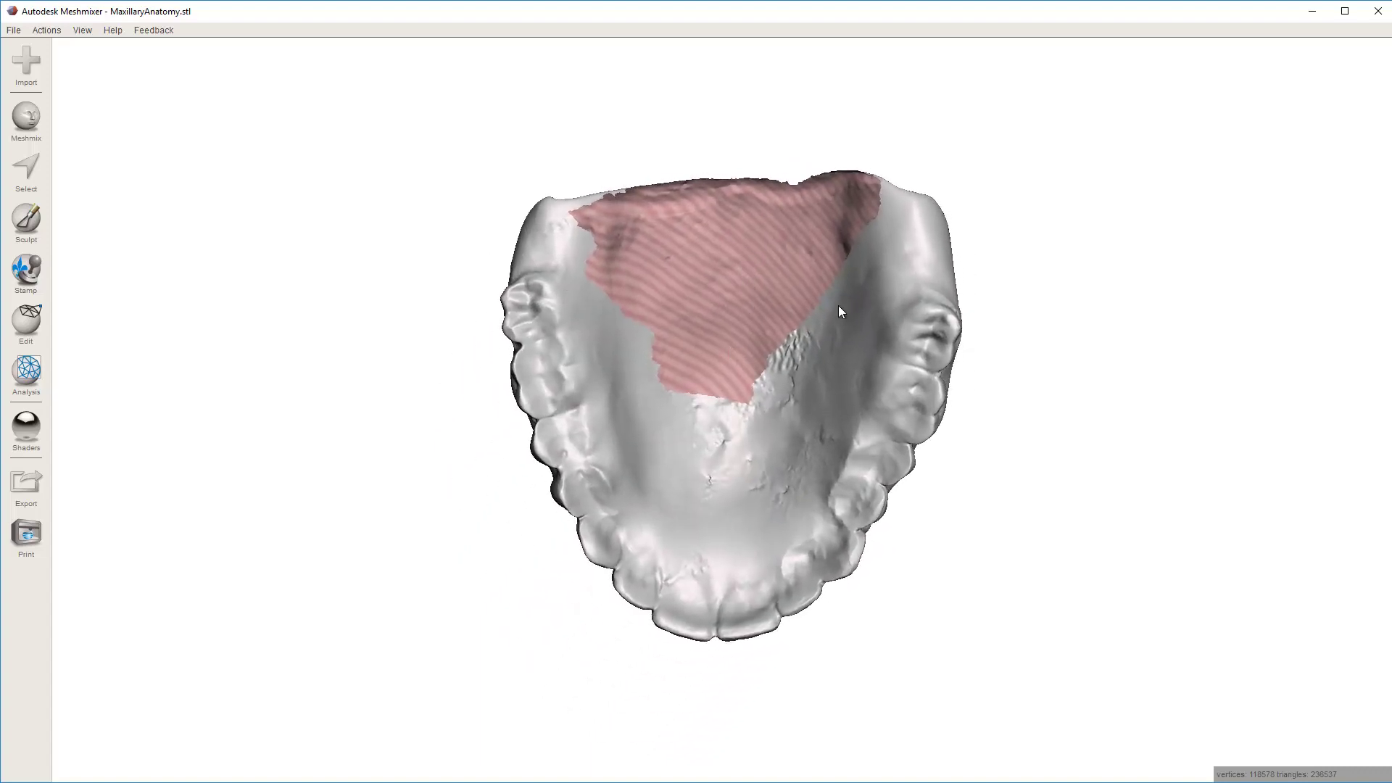
right_drag(839, 311, 743, 272)
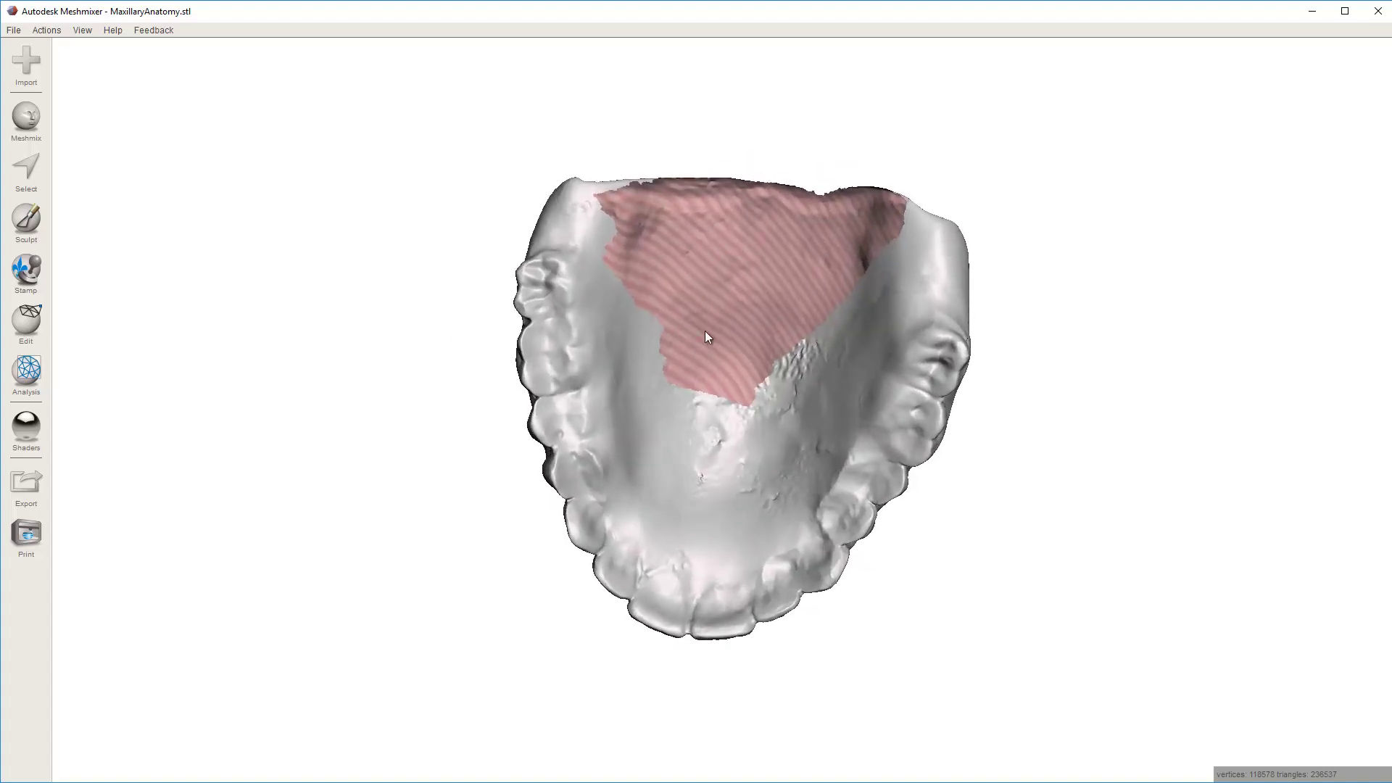
right_drag(707, 335, 690, 276)
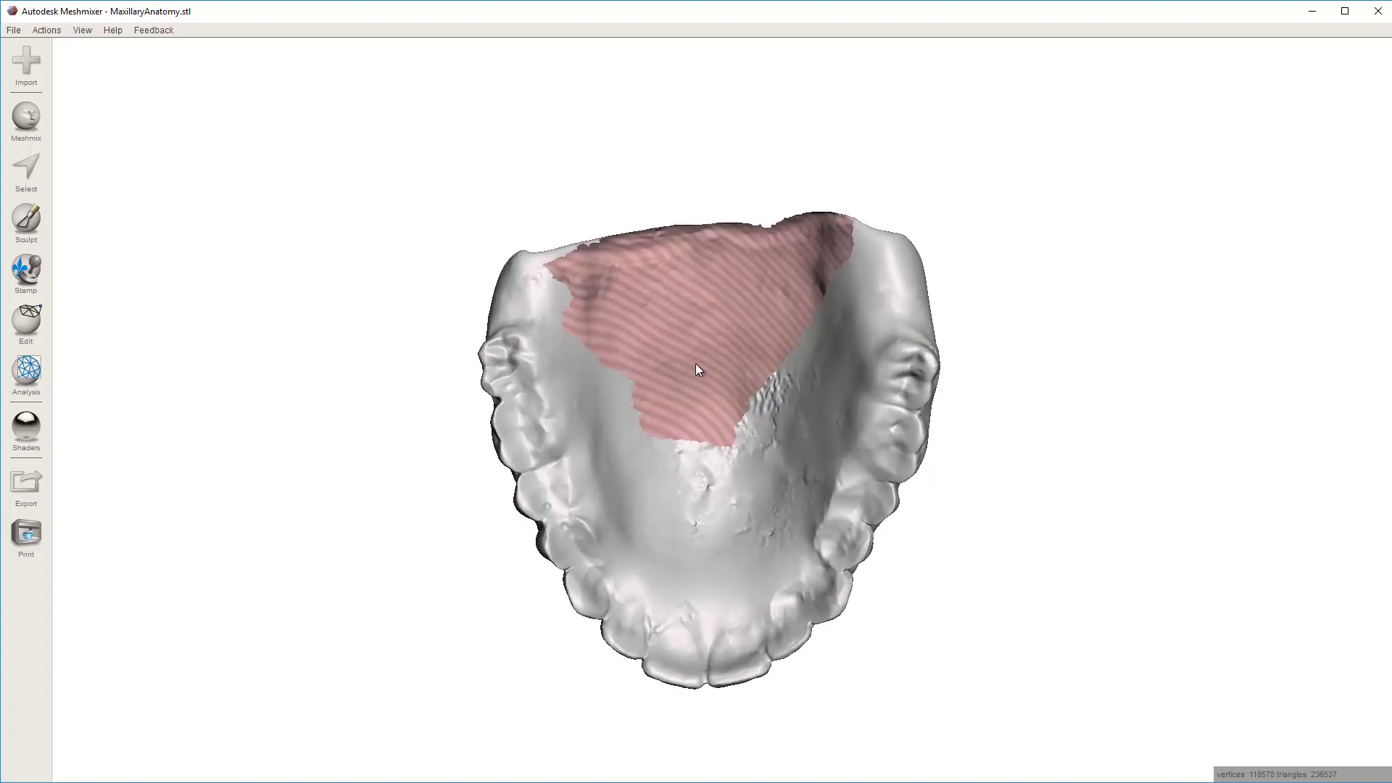
right_drag(699, 369, 823, 254)
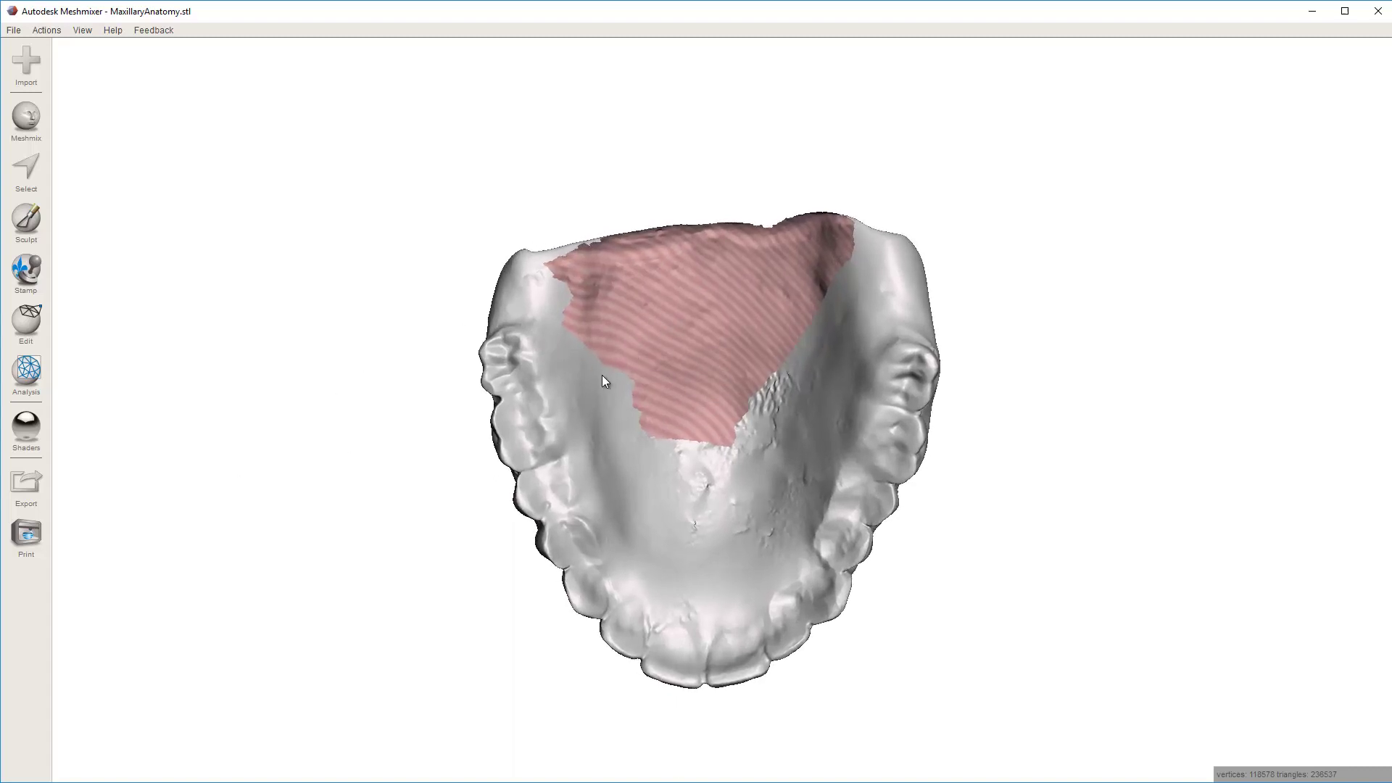
Select two points on opposite edges of the palate hole
key(s)
key(Escape)
click(29, 169)
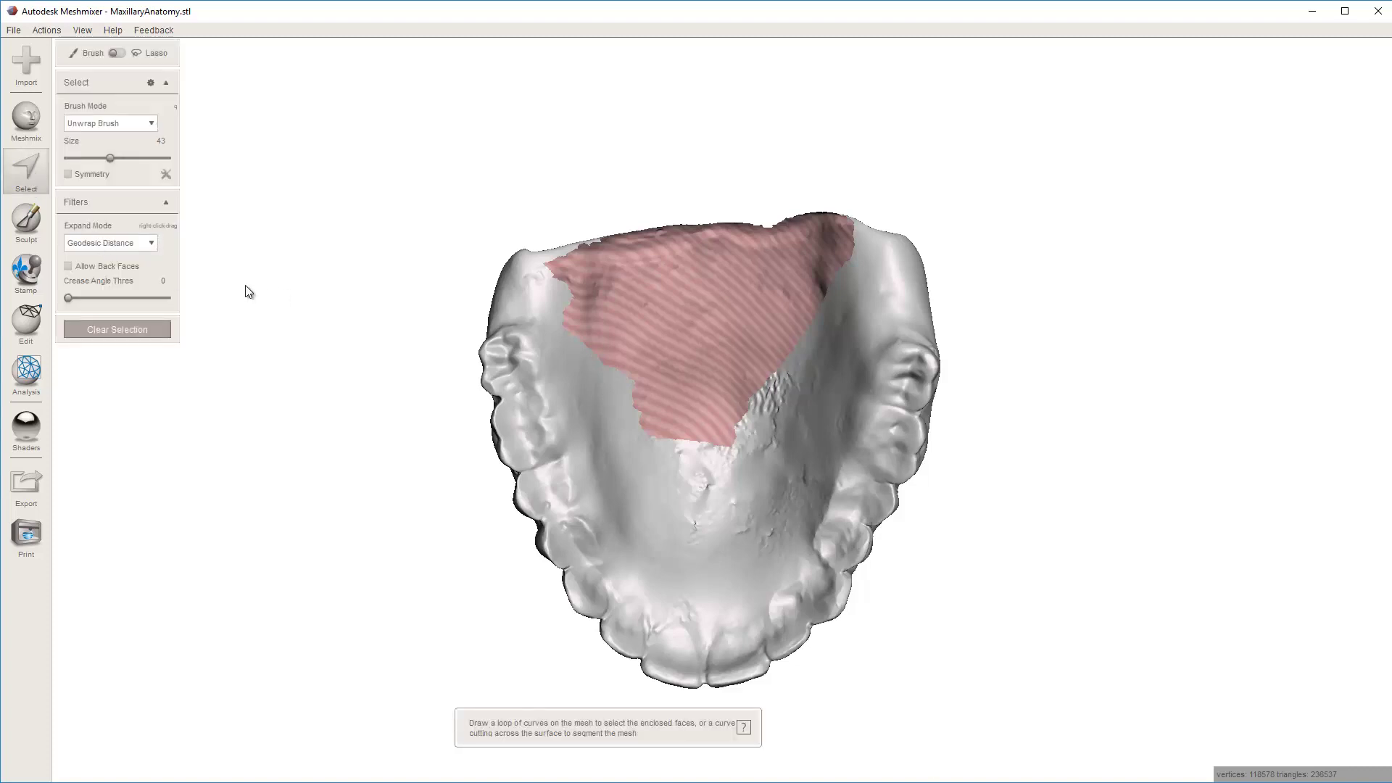
click(555, 293)
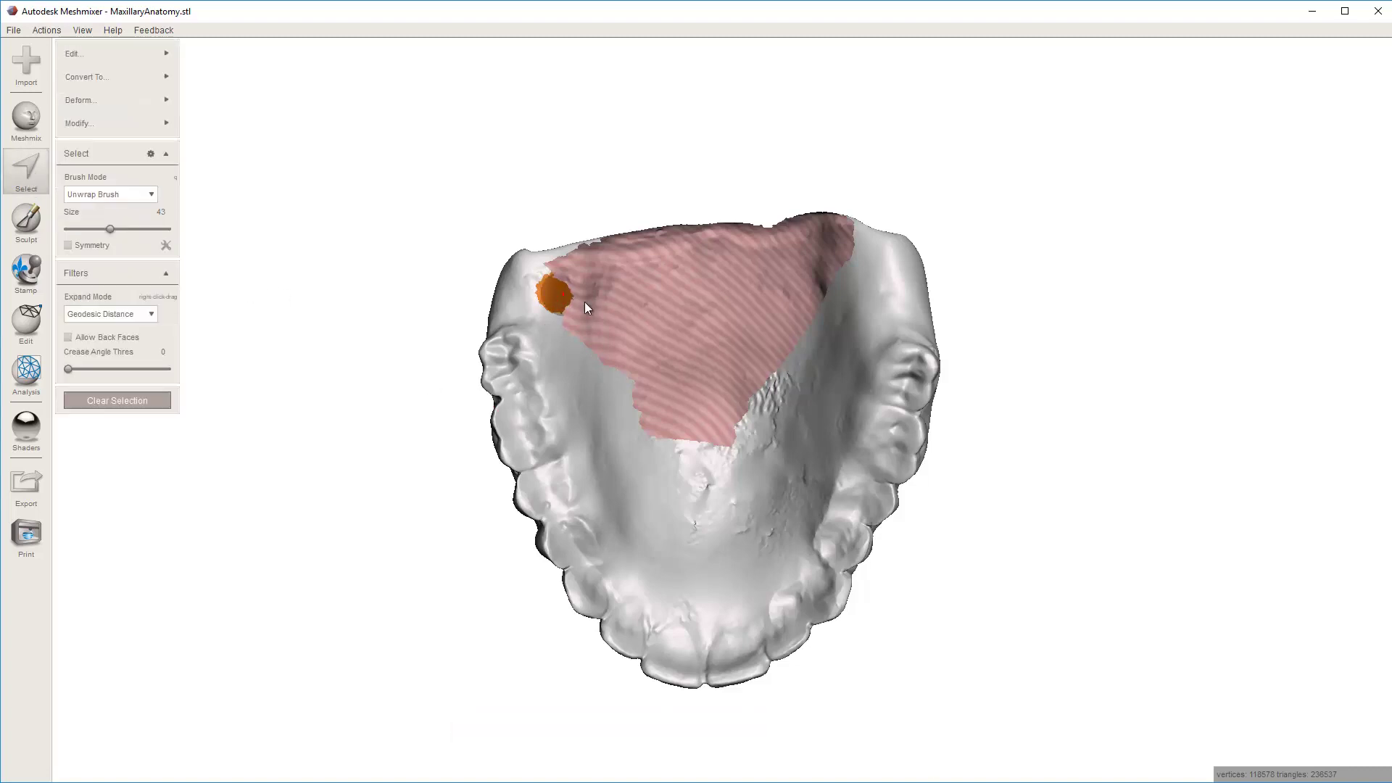
right_drag(585, 302, 882, 322)
click(888, 326)
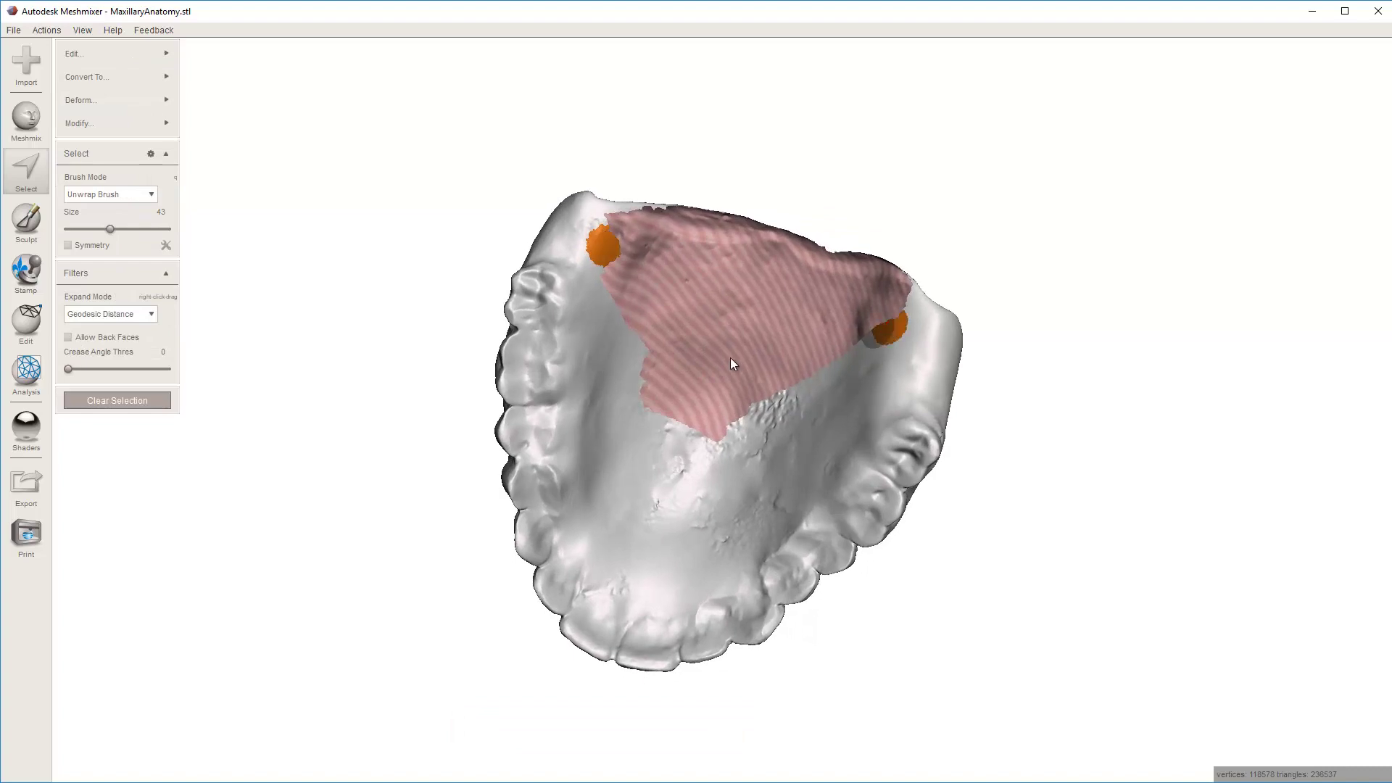
right_drag(730, 362, 538, 367)
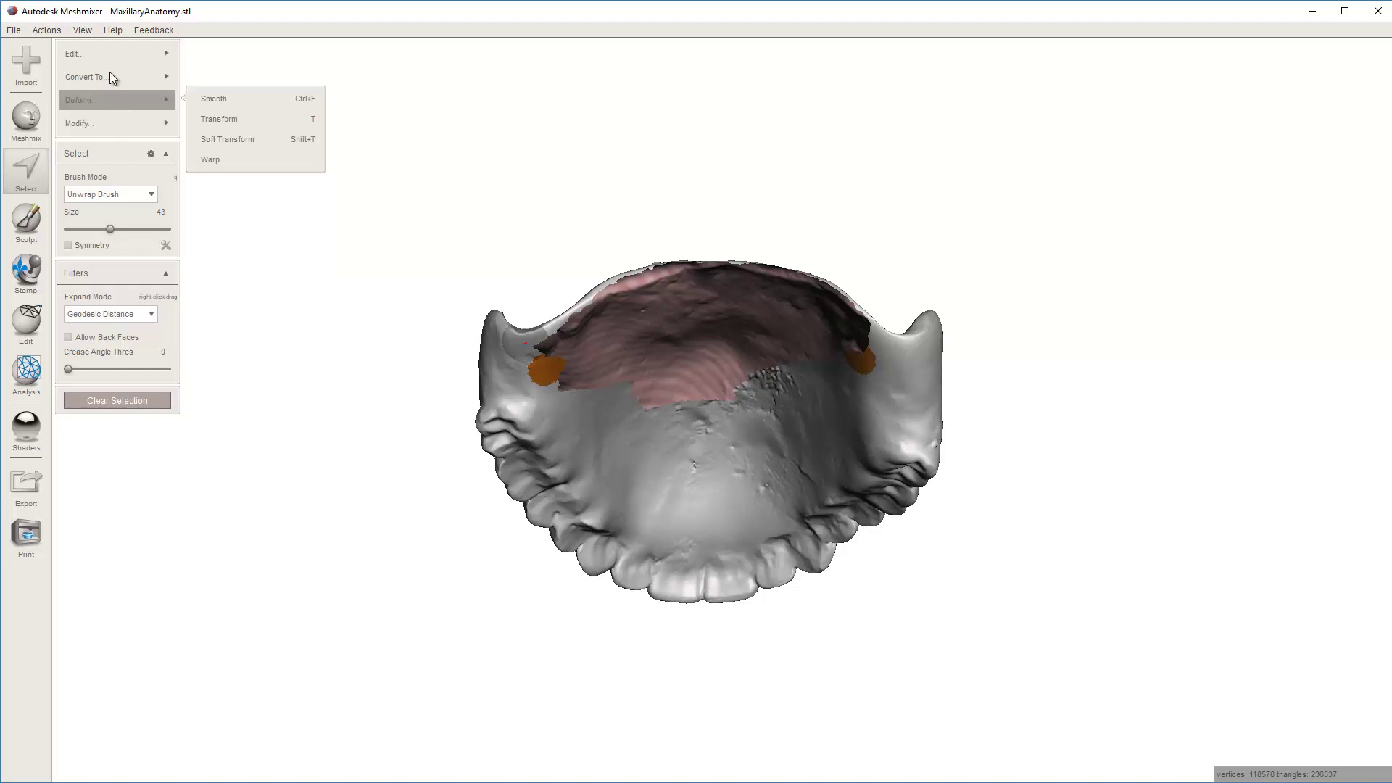
Bridge the two marked points across the palate hole and accept the strip
mouse_move(140, 53)
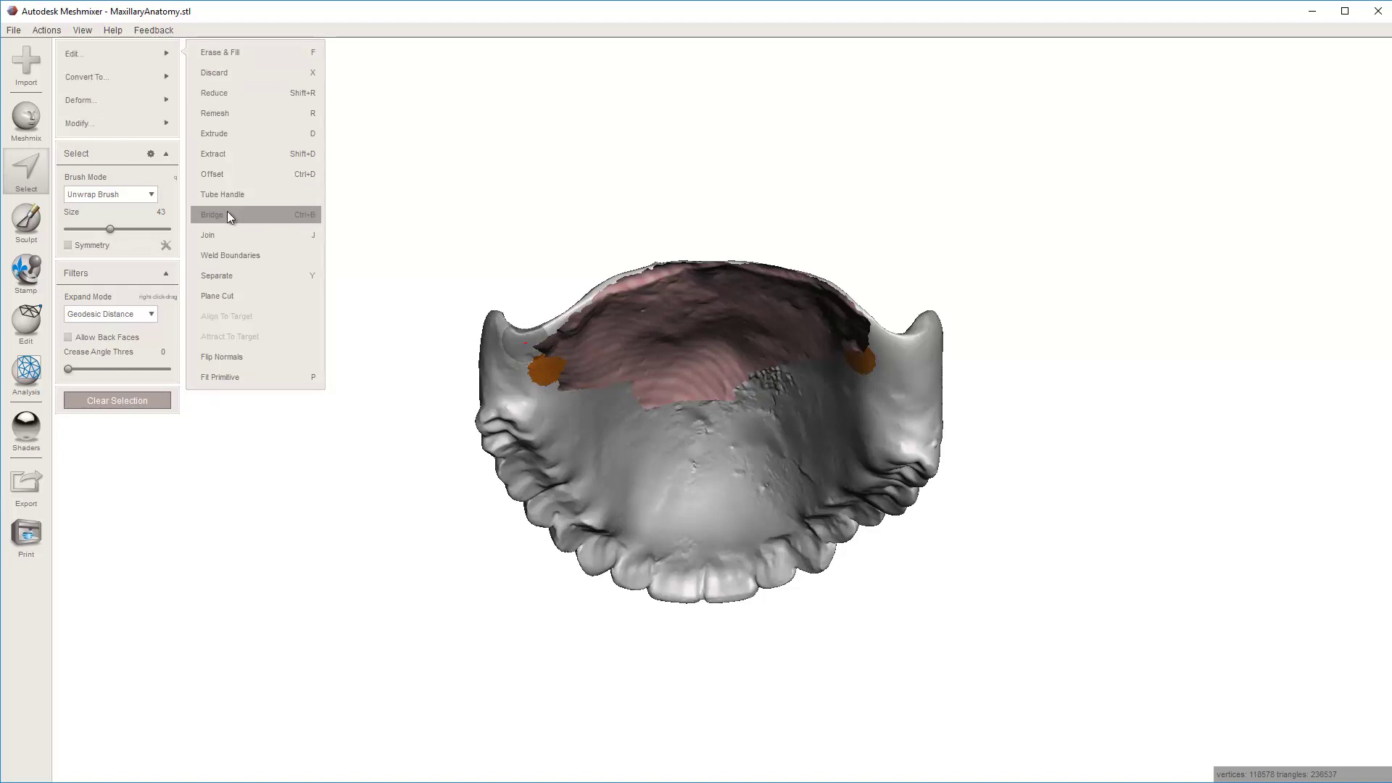
click(275, 214)
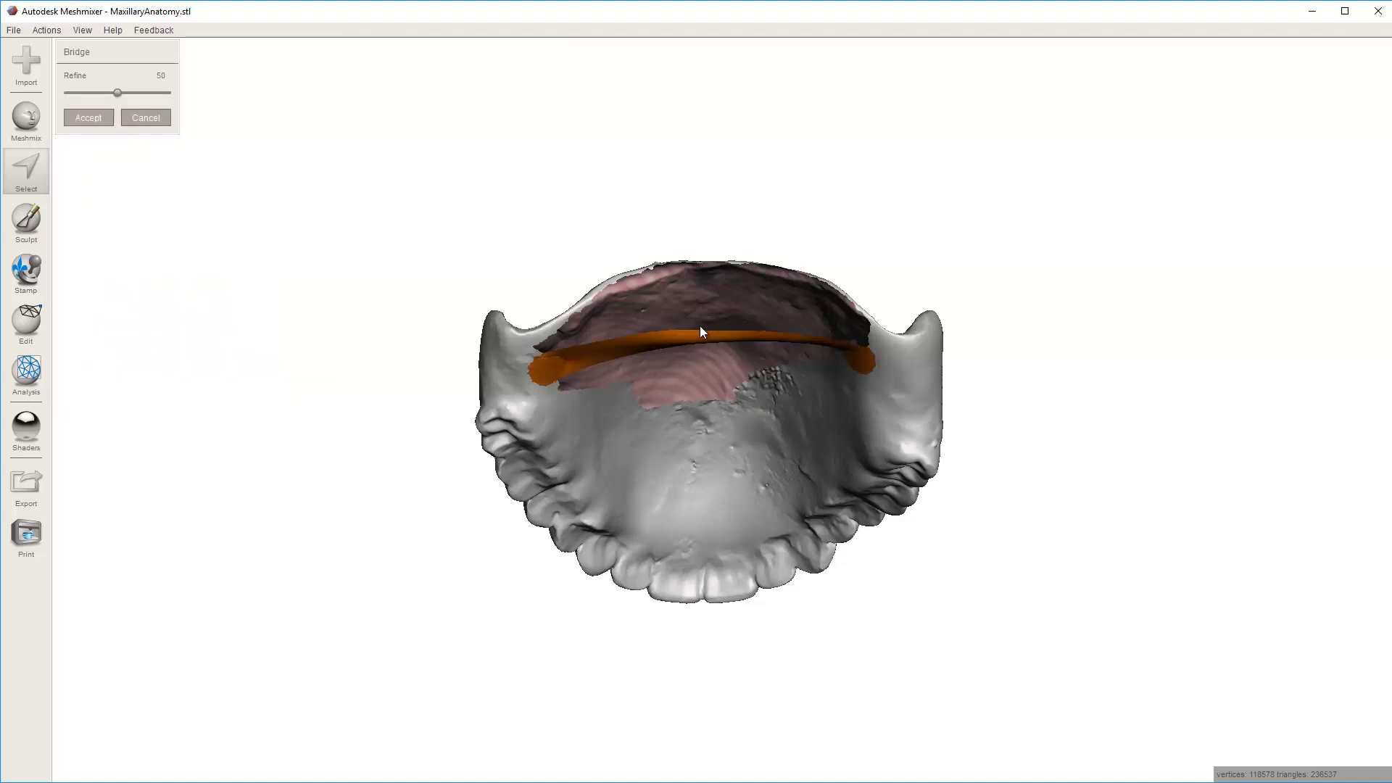
right_drag(700, 332, 777, 333)
right_drag(558, 317, 446, 177)
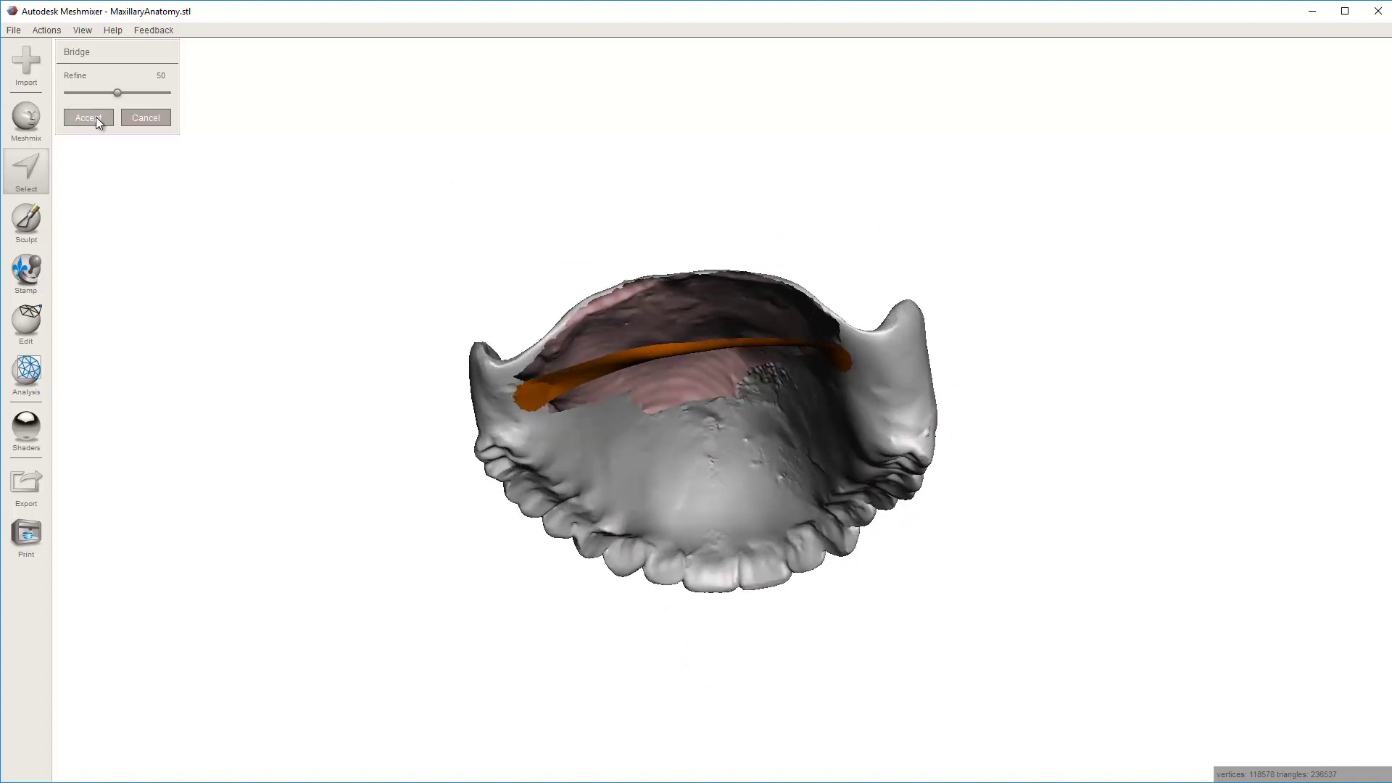
click(89, 117)
Clear the bridge selection and select a small patch in the middle of the strip
mouse_move(632, 421)
right_down()
mouse_move(614, 202)
mouse_move(661, 419)
mouse_move(642, 258)
mouse_move(714, 291)
mouse_move(720, 473)
mouse_move(713, 240)
mouse_move(689, 367)
right_up()
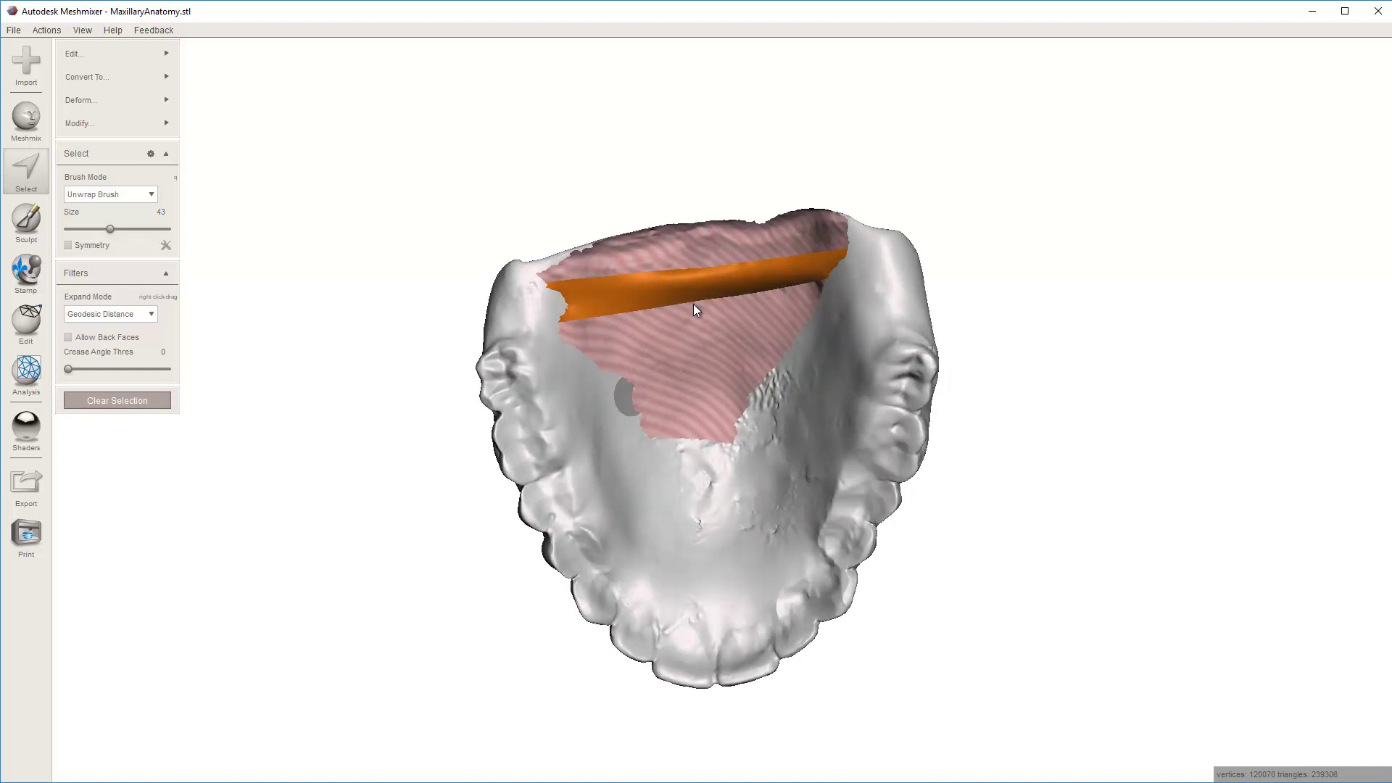
key(Escape)
right_drag(647, 334, 686, 296)
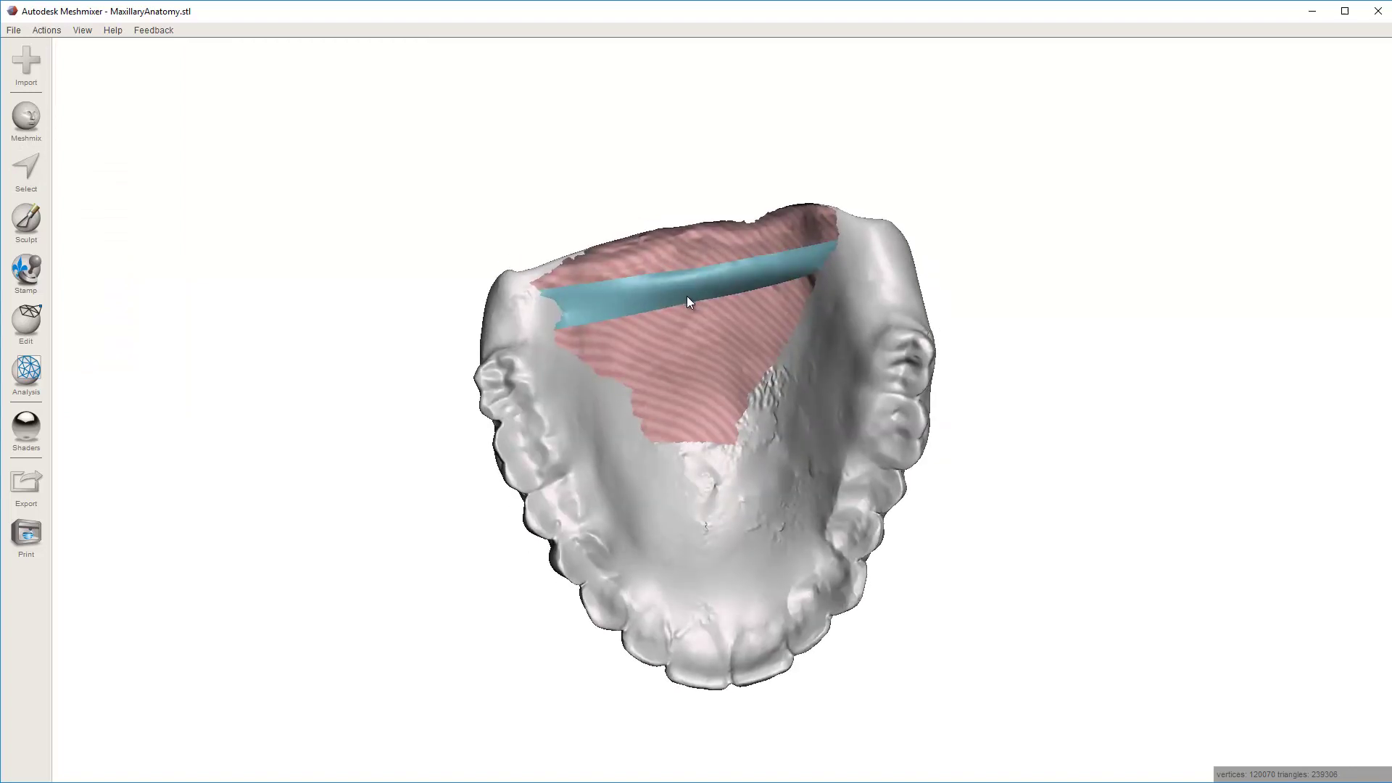
key(s)
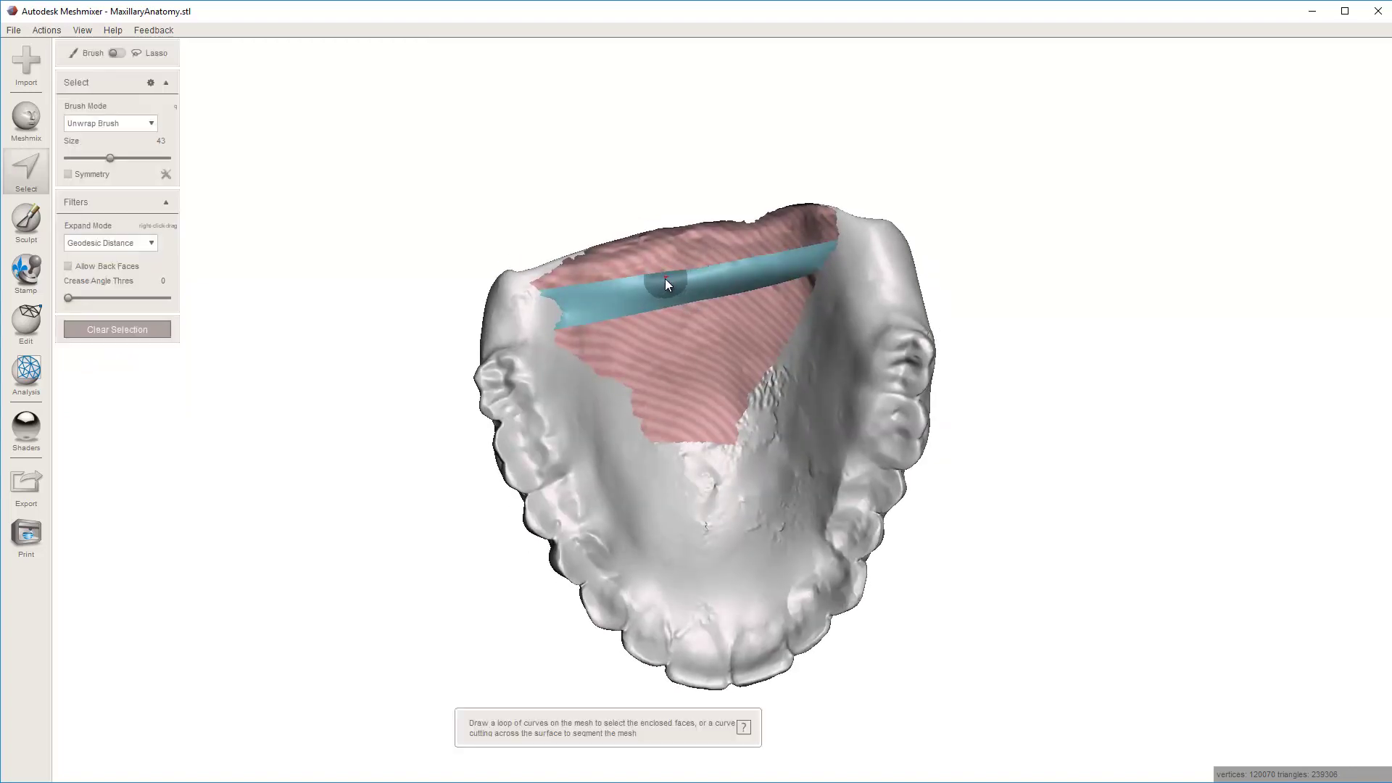
drag(664, 278, 673, 290)
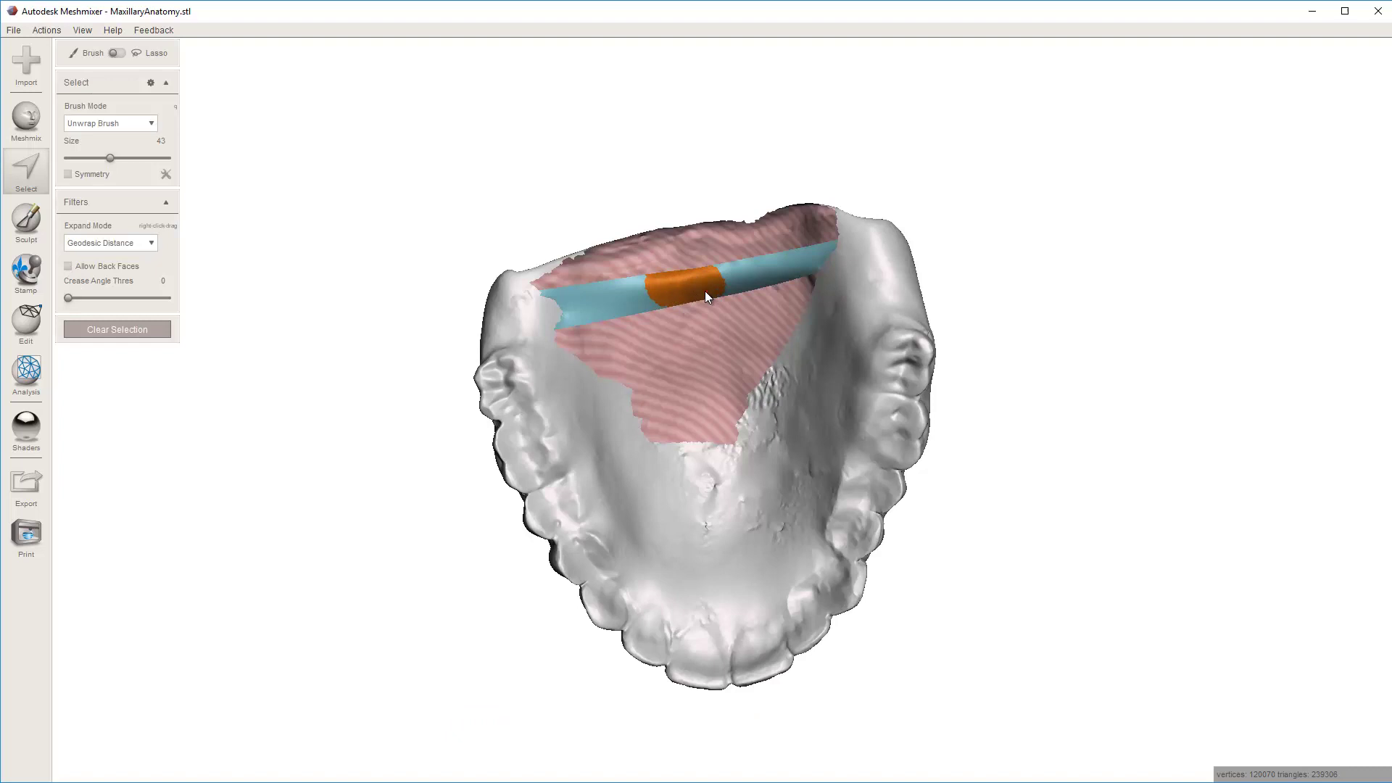
right_drag(687, 287, 701, 314)
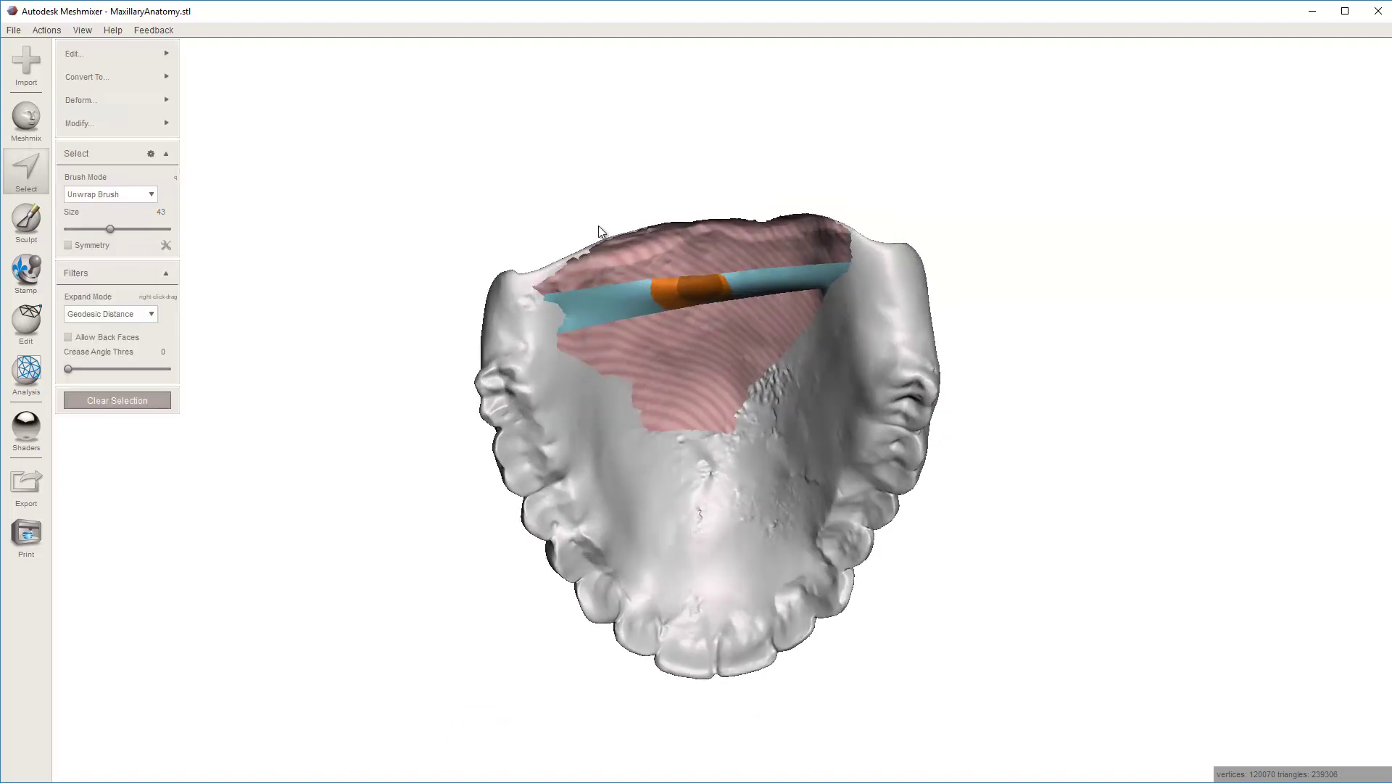
Soft-transform the patch, pushing it down, widening falloff to about 14.9 mm, then lifting it
mouse_move(98, 102)
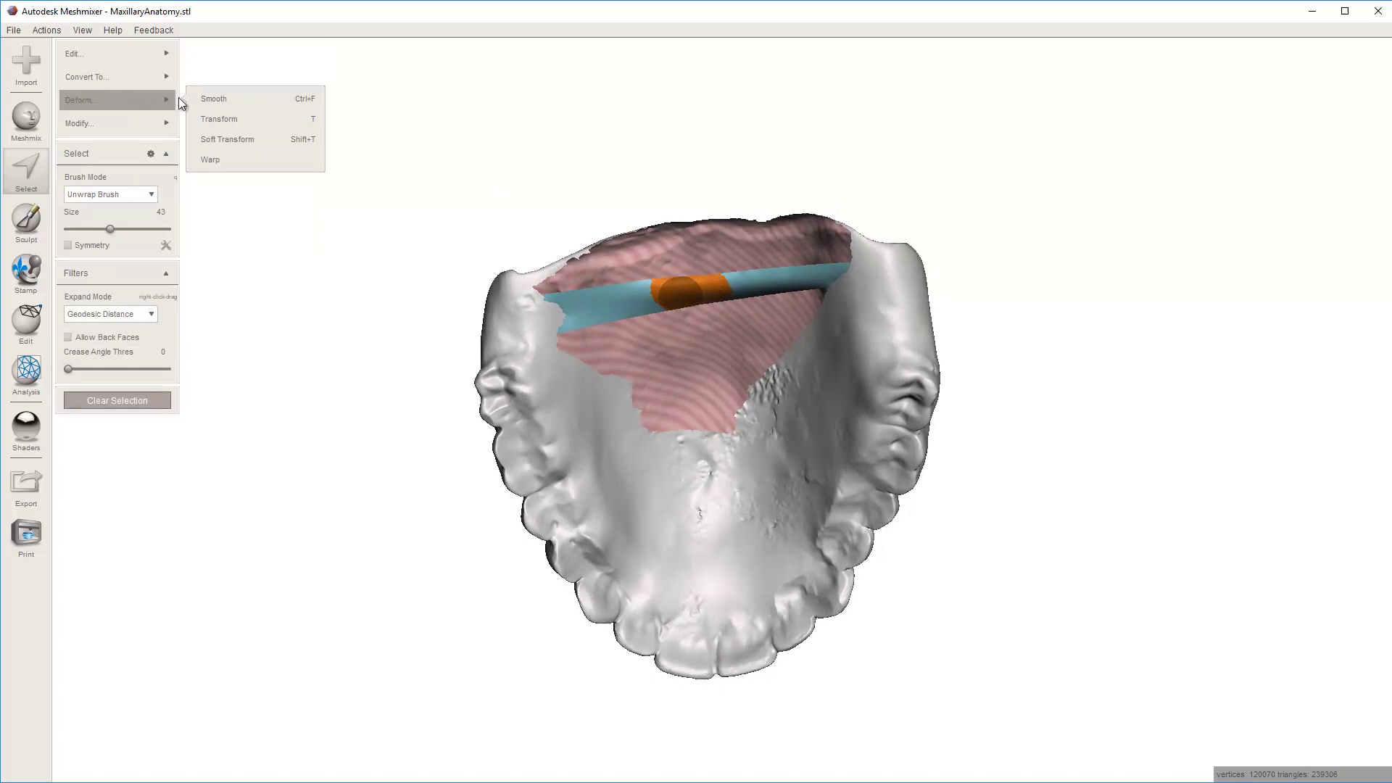
click(229, 140)
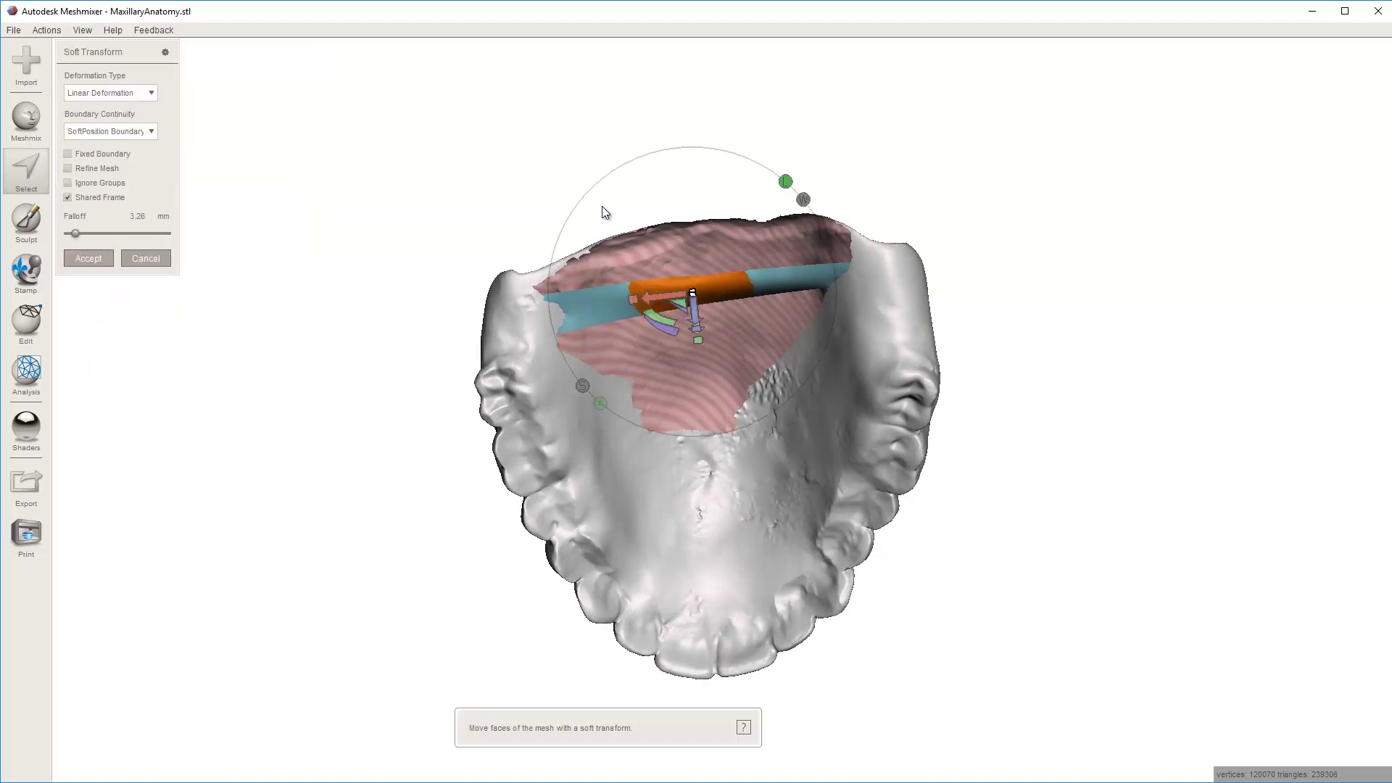
right_drag(604, 211, 706, 343)
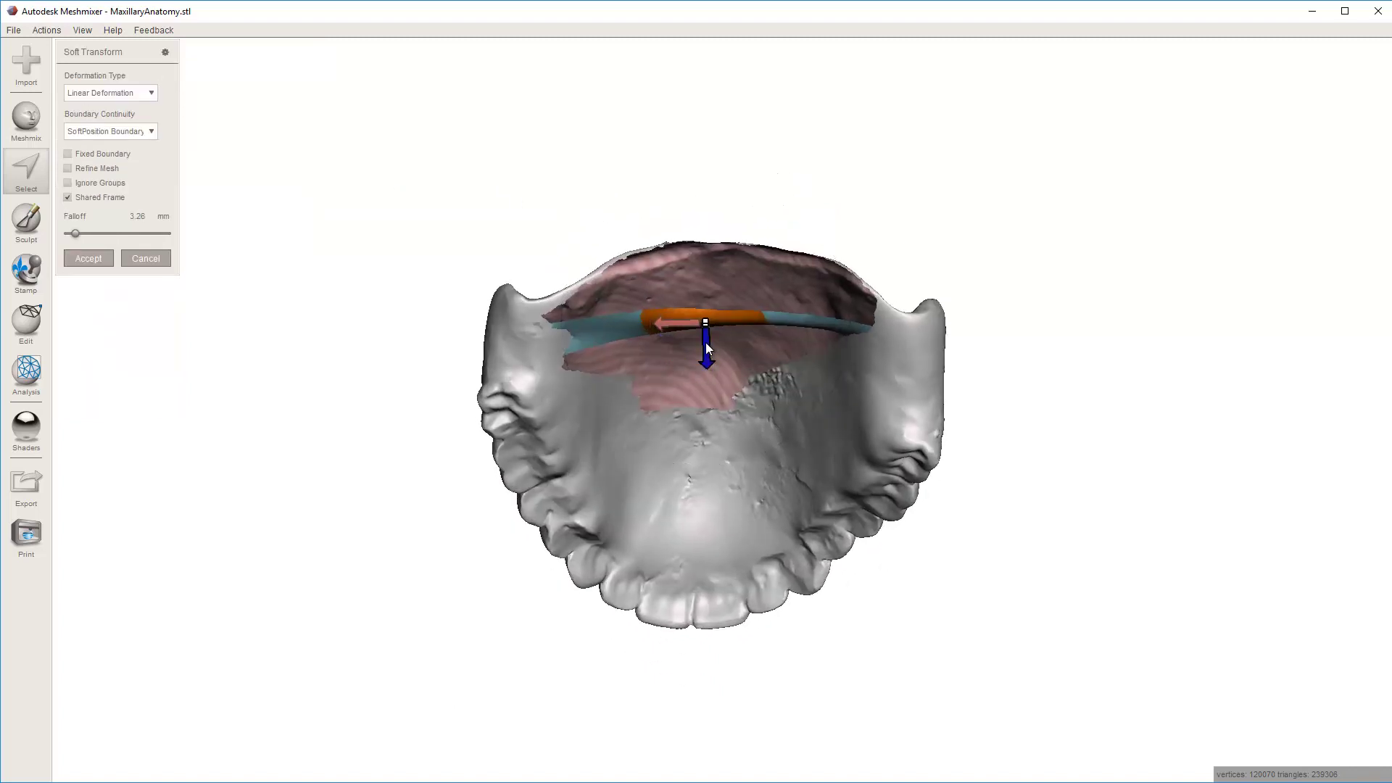
drag(706, 343, 701, 373)
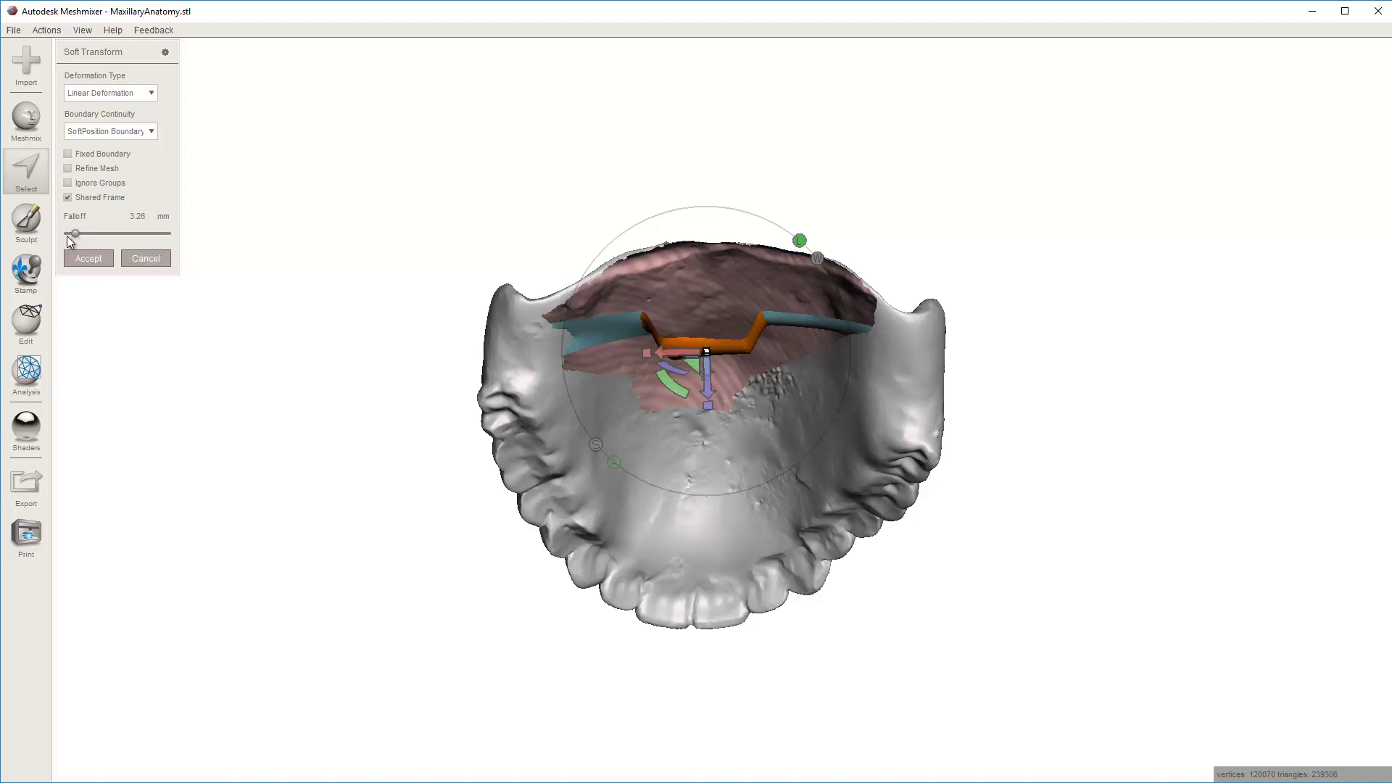
drag(80, 233, 99, 241)
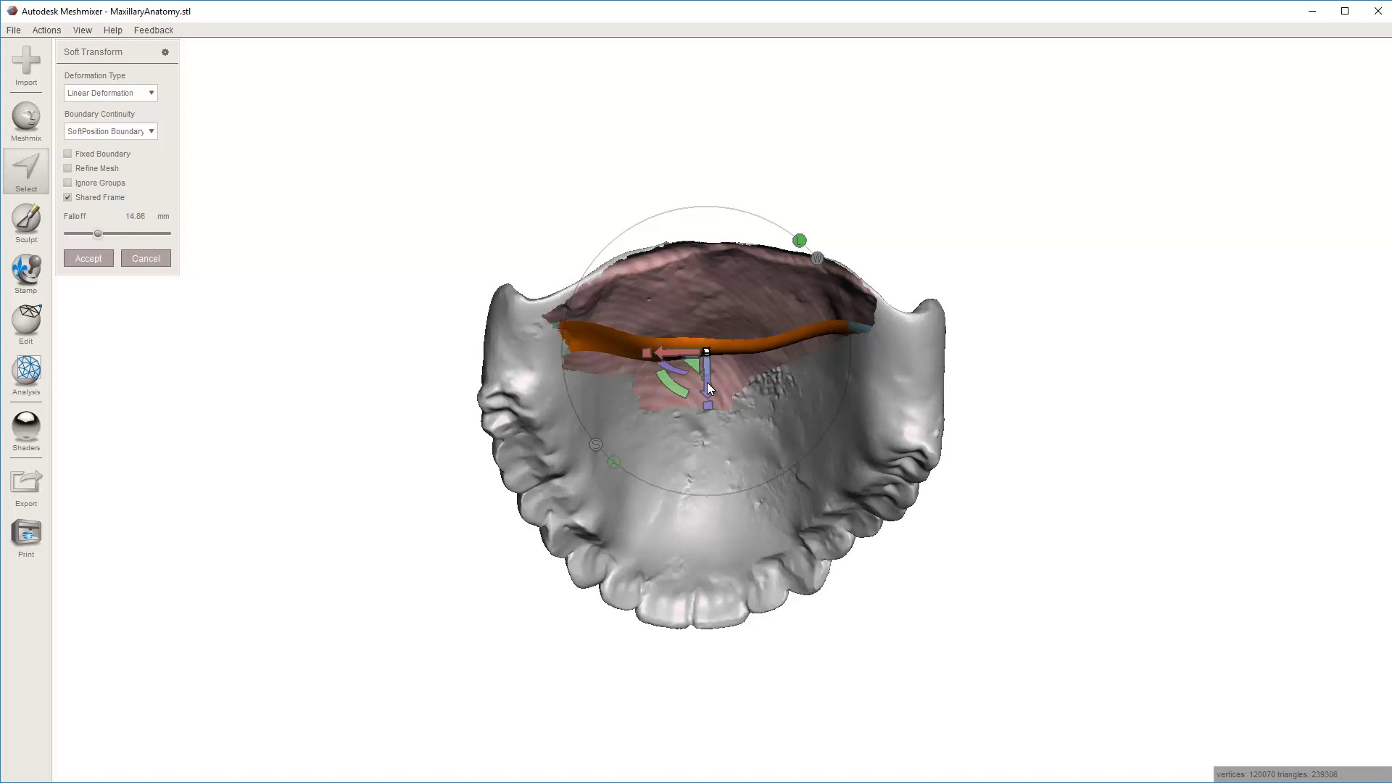
drag(709, 384, 711, 330)
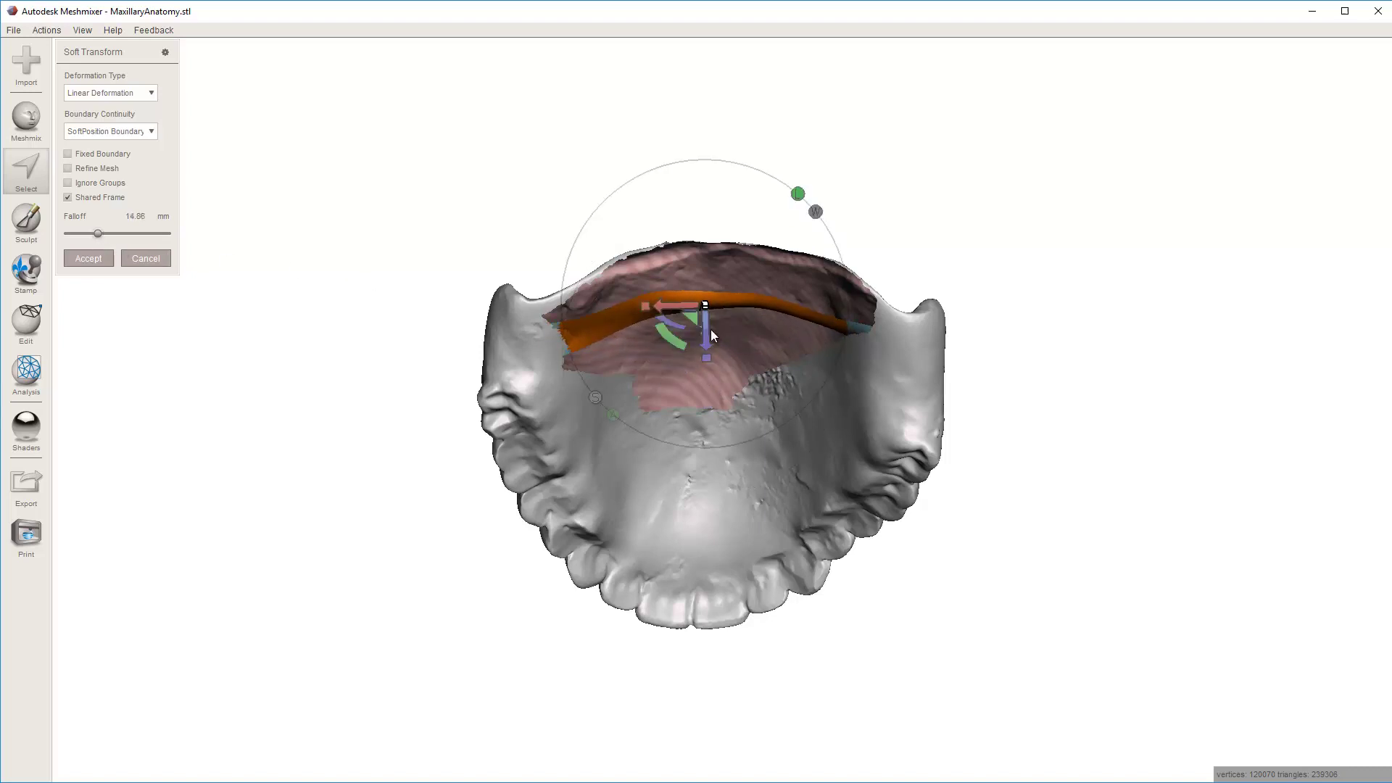
right_drag(710, 329, 674, 263)
Accept the first soft transform and select a fresh patch at the strip's centre
key(Return)
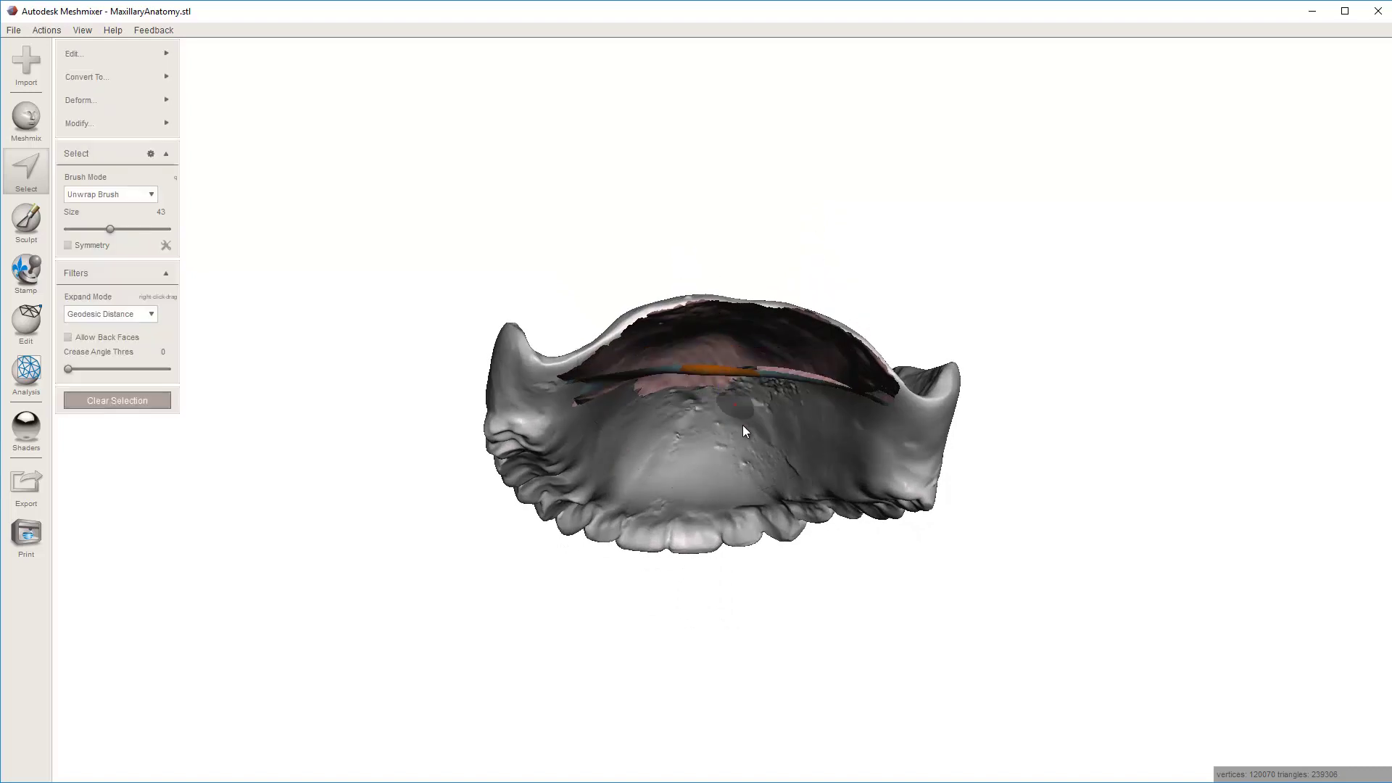
right_drag(743, 425, 721, 263)
key(Escape)
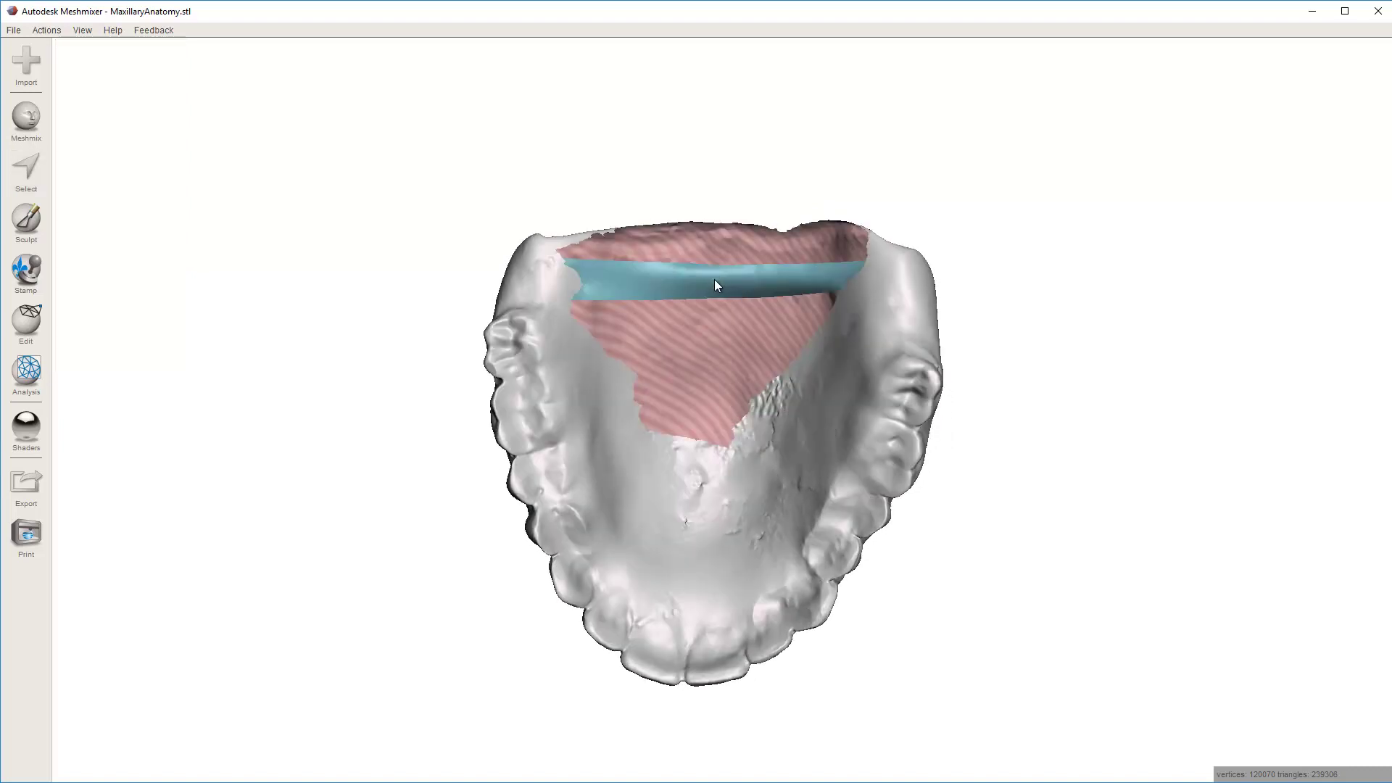
key(s)
drag(708, 278, 707, 290)
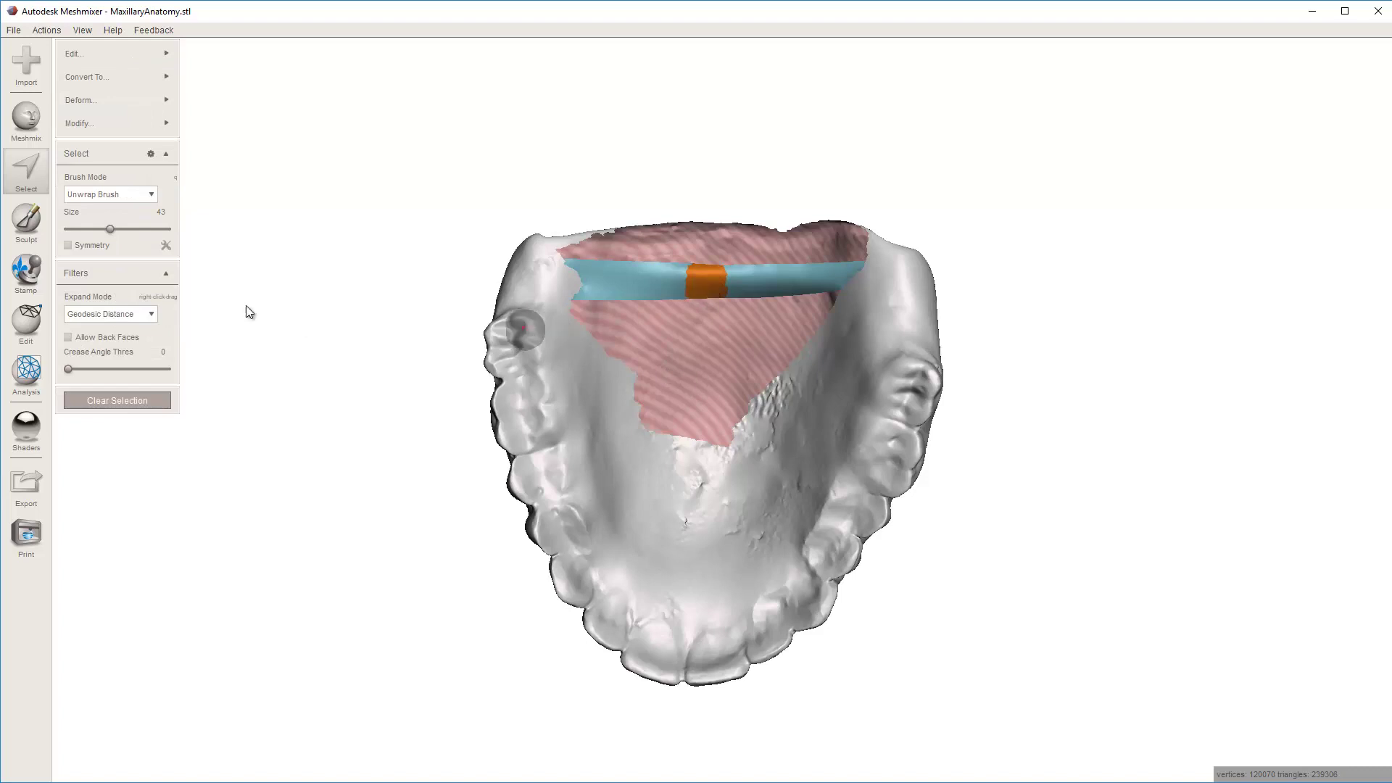
Lift the strip centre with a 19.57 mm falloff soft transform and accept it
key(ctrl+t)
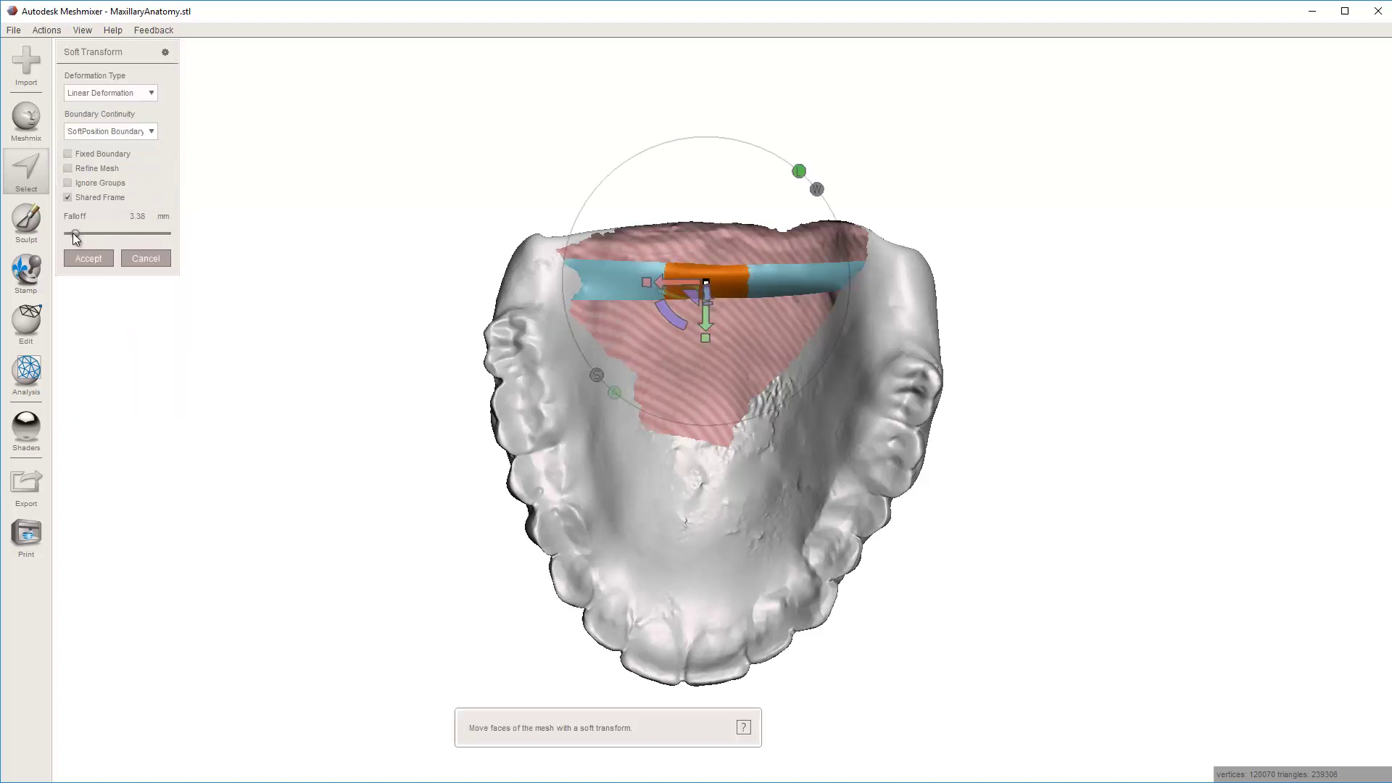
drag(74, 233, 97, 247)
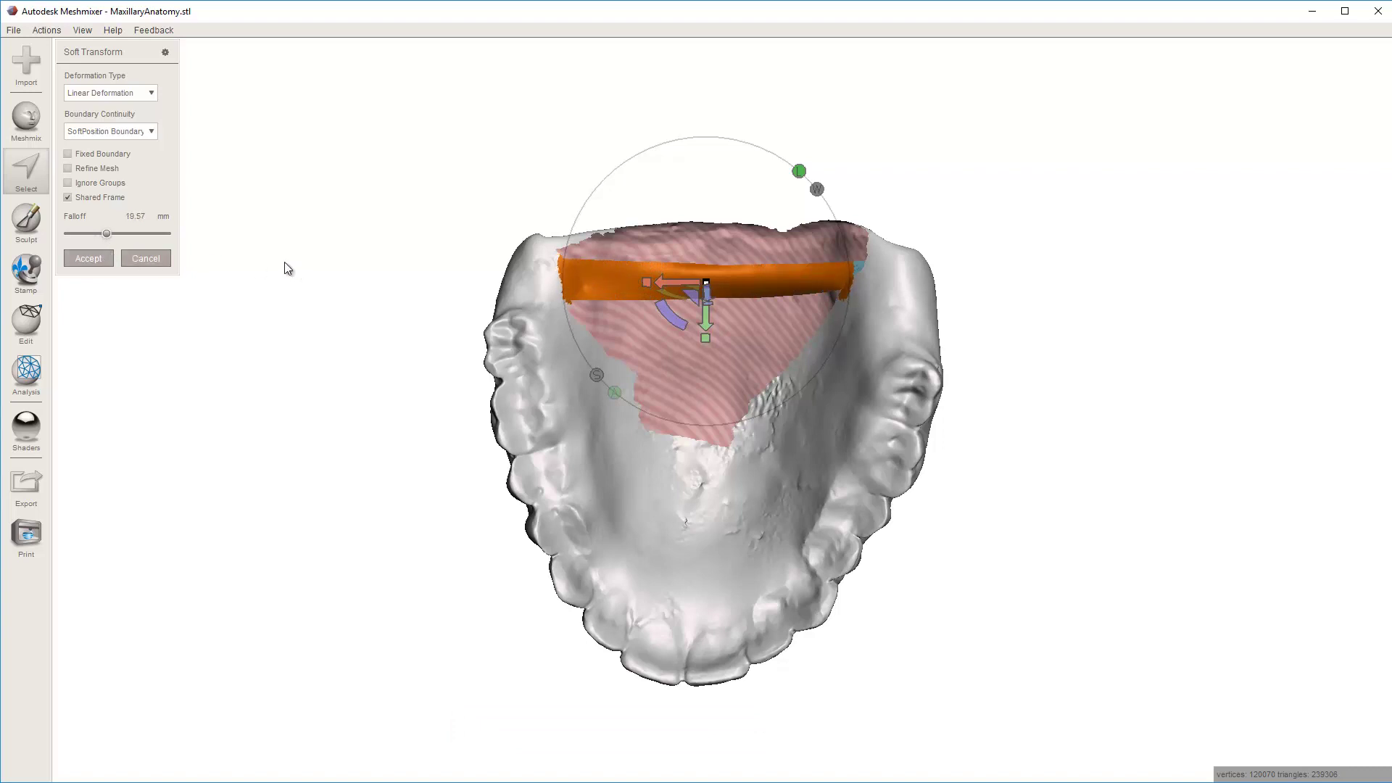
right_drag(284, 263, 690, 337)
drag(707, 358, 705, 327)
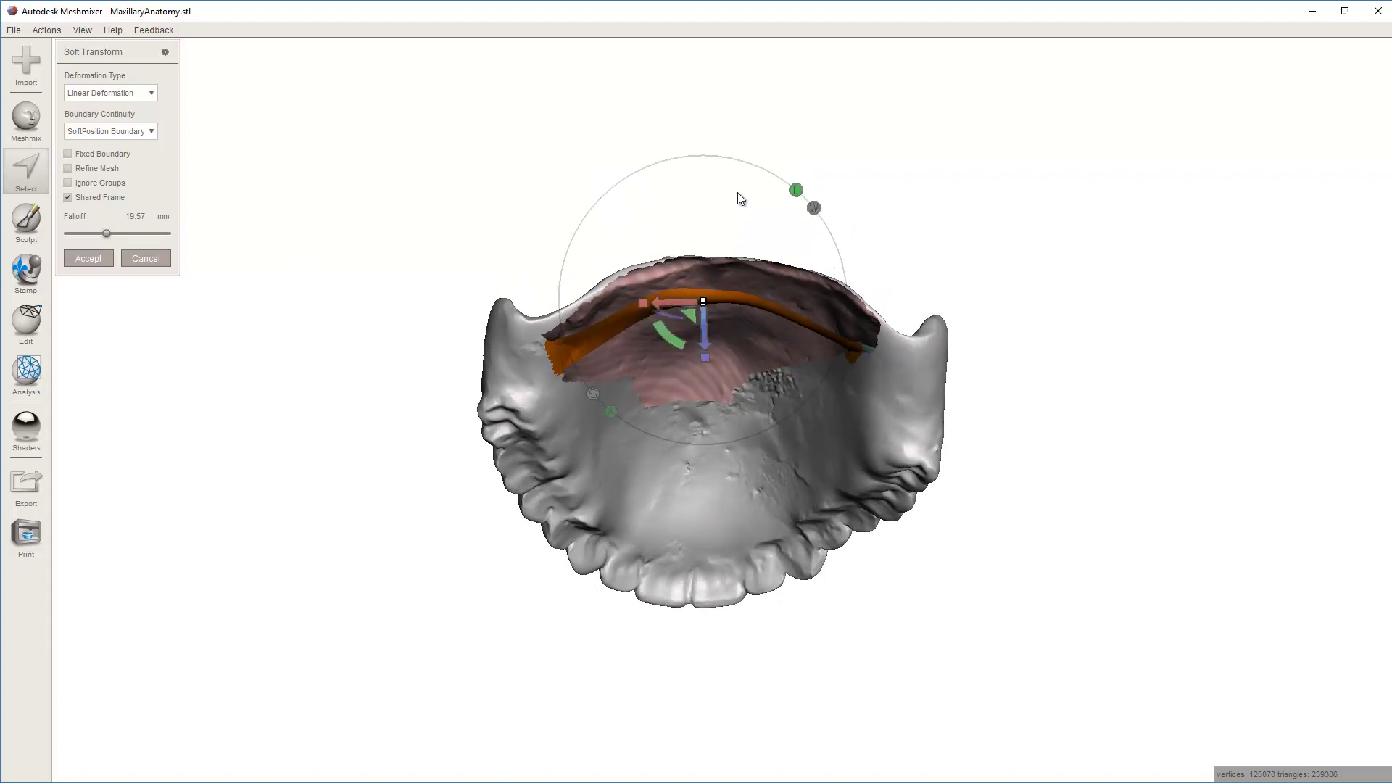
right_drag(737, 194, 755, 239)
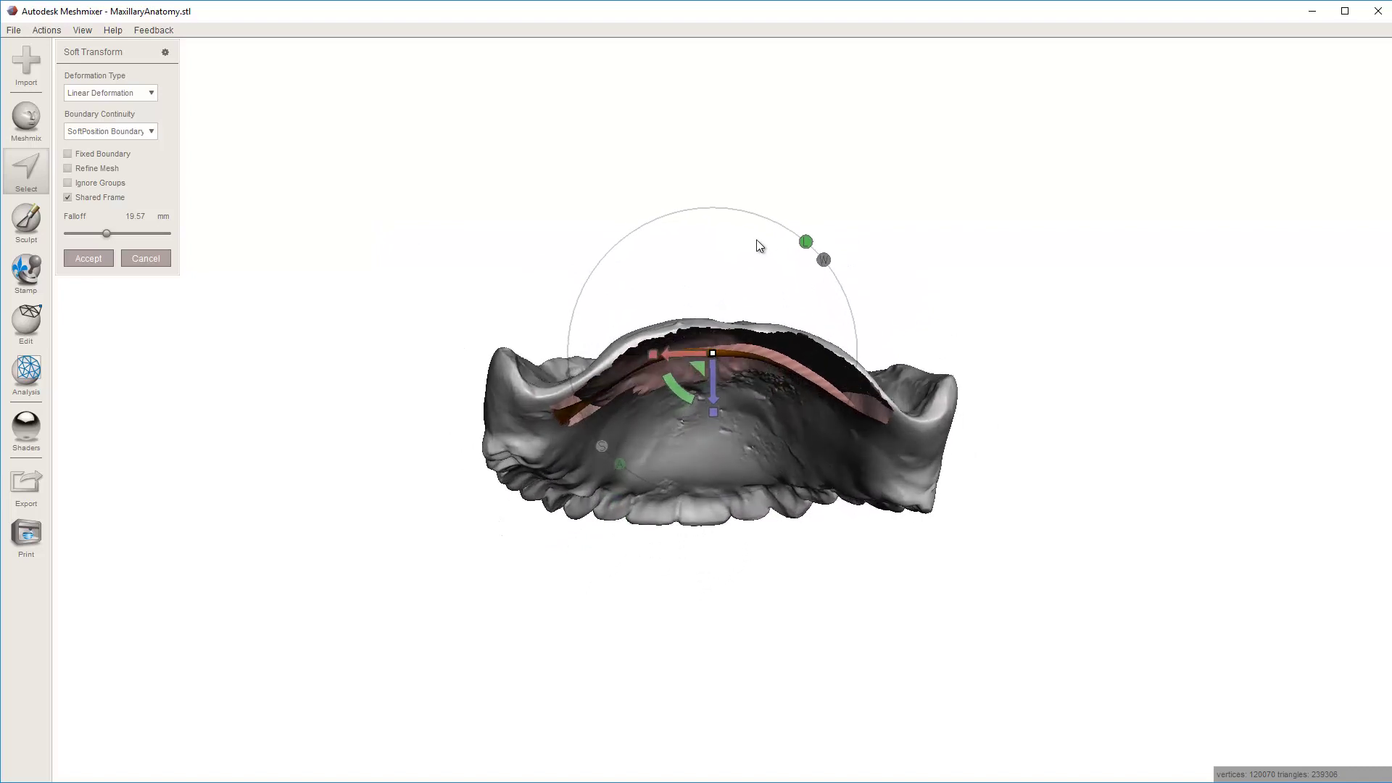
click(88, 258)
right_drag(578, 418, 664, 359)
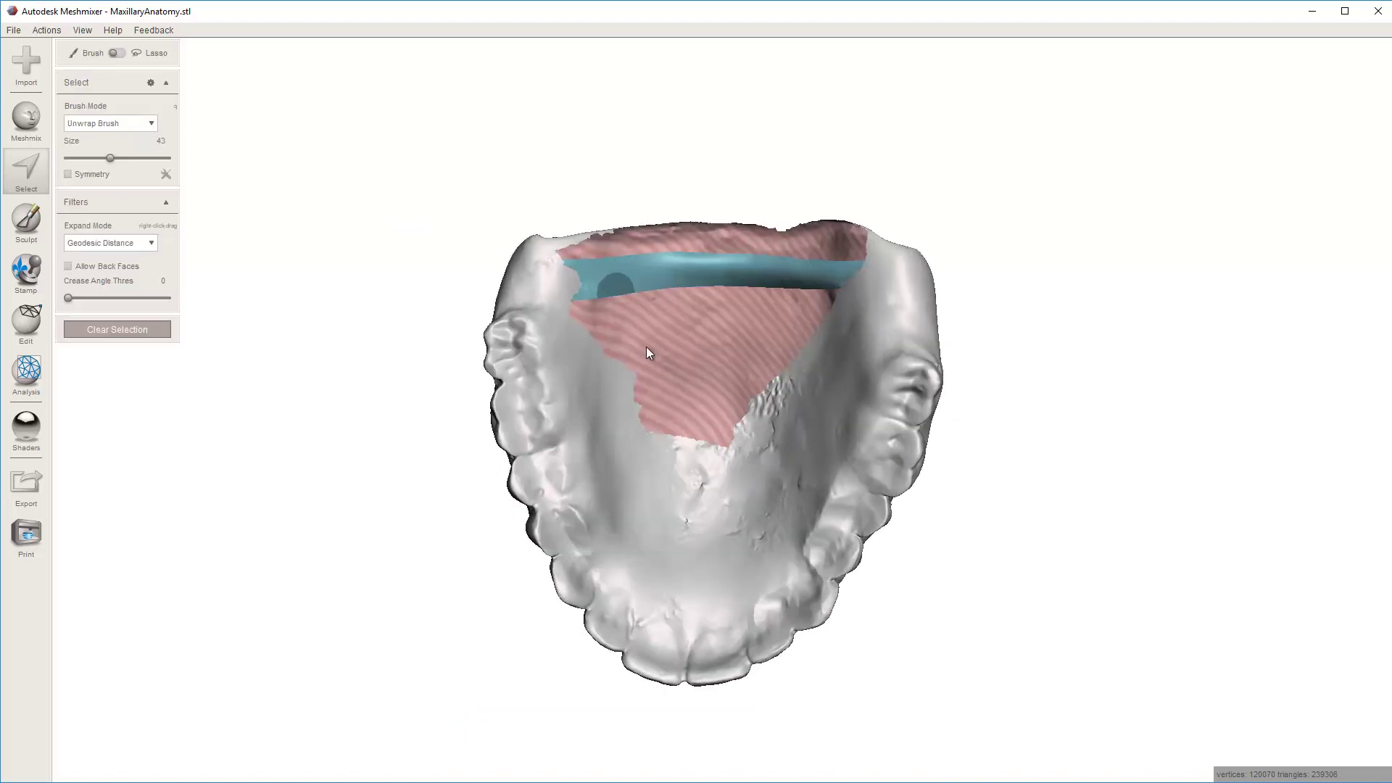
Flat-fill the lower palate hole from the Inspector, check it, and close the Inspector
click(29, 388)
click(149, 56)
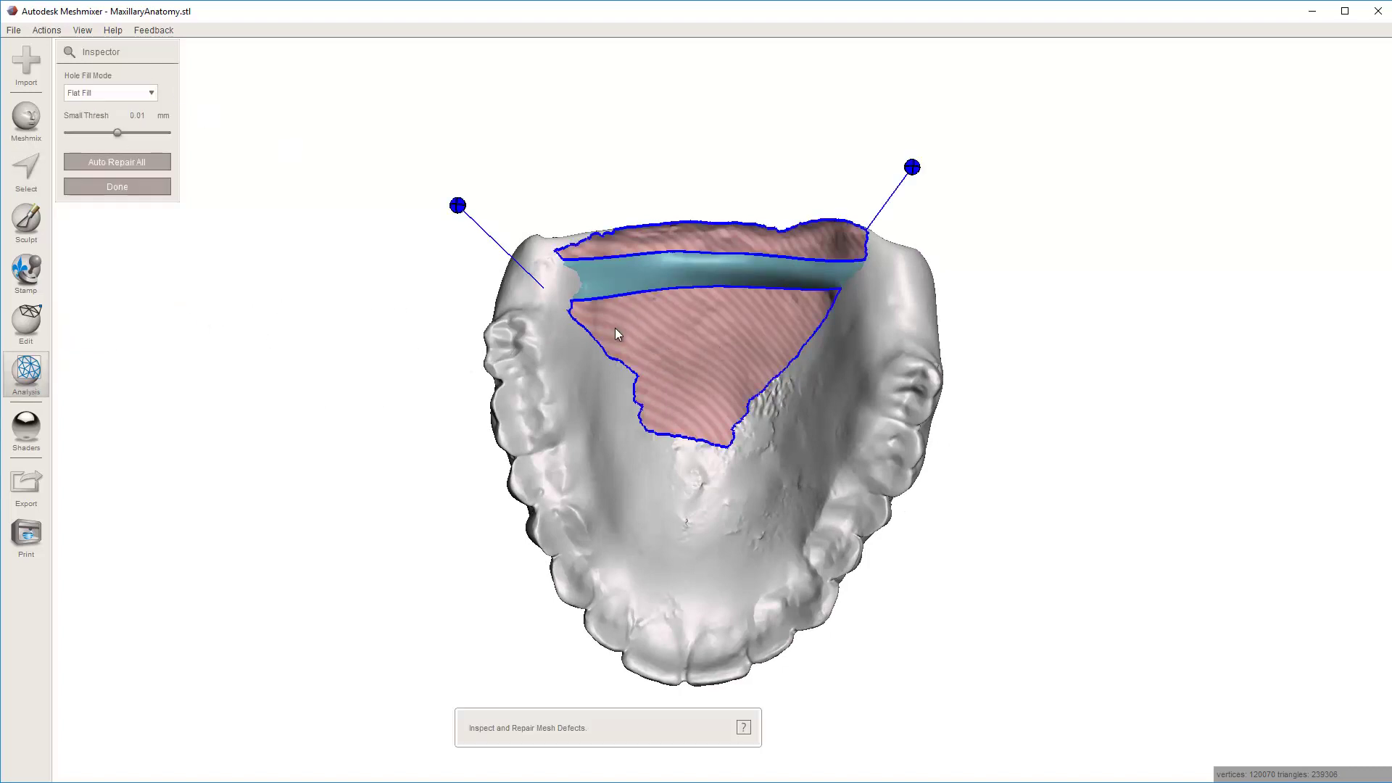
click(457, 207)
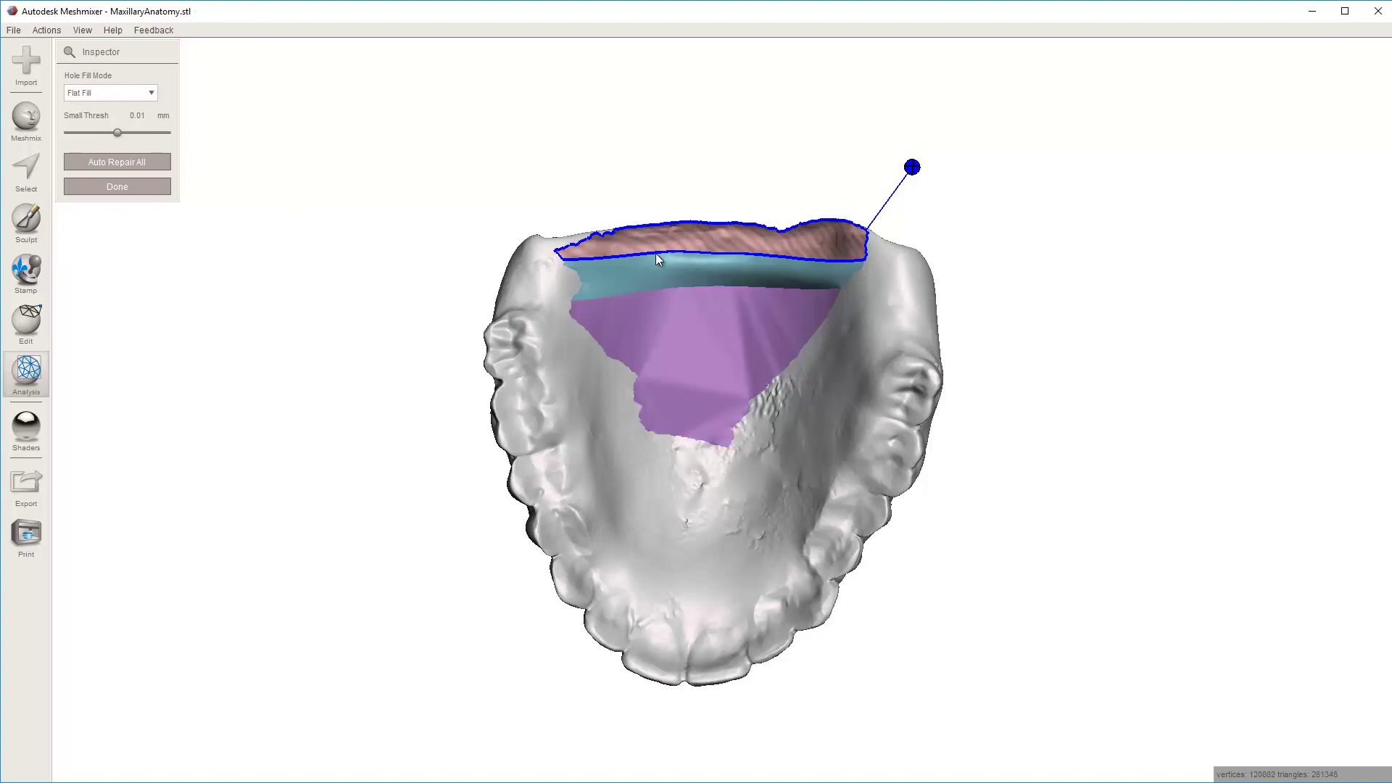
right_drag(658, 259, 551, 250)
click(118, 186)
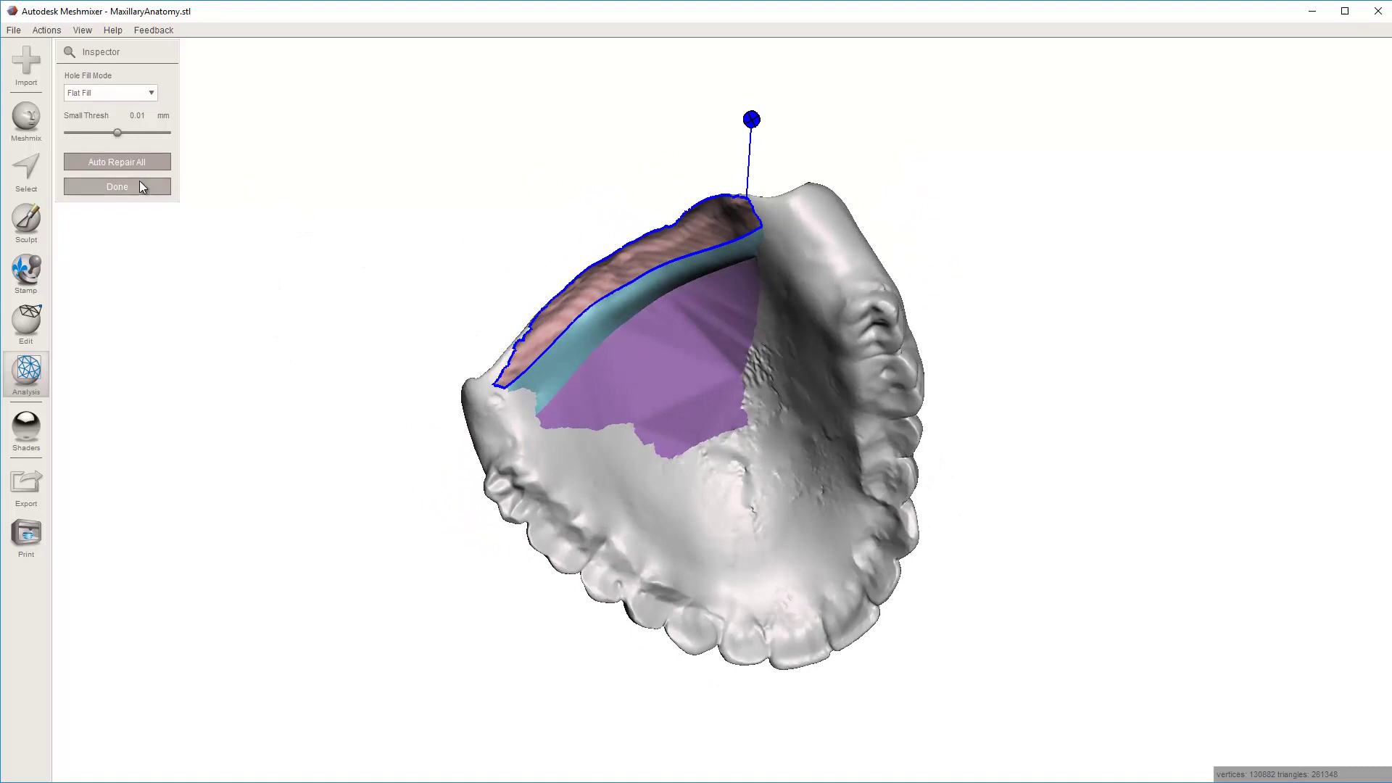
Switch the Inspector's fill mode to Smooth Fill and smooth-fill the lower palate hole
click(104, 58)
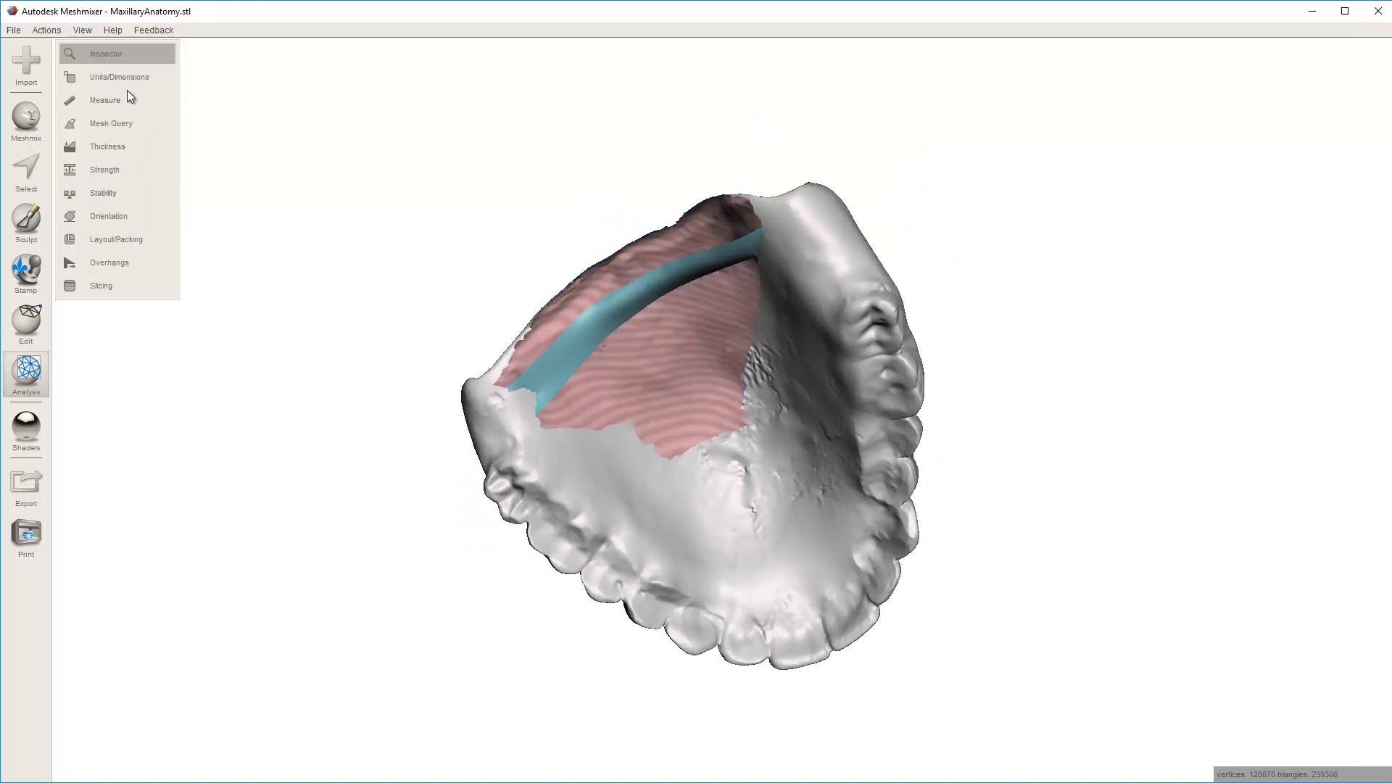
click(98, 94)
click(98, 137)
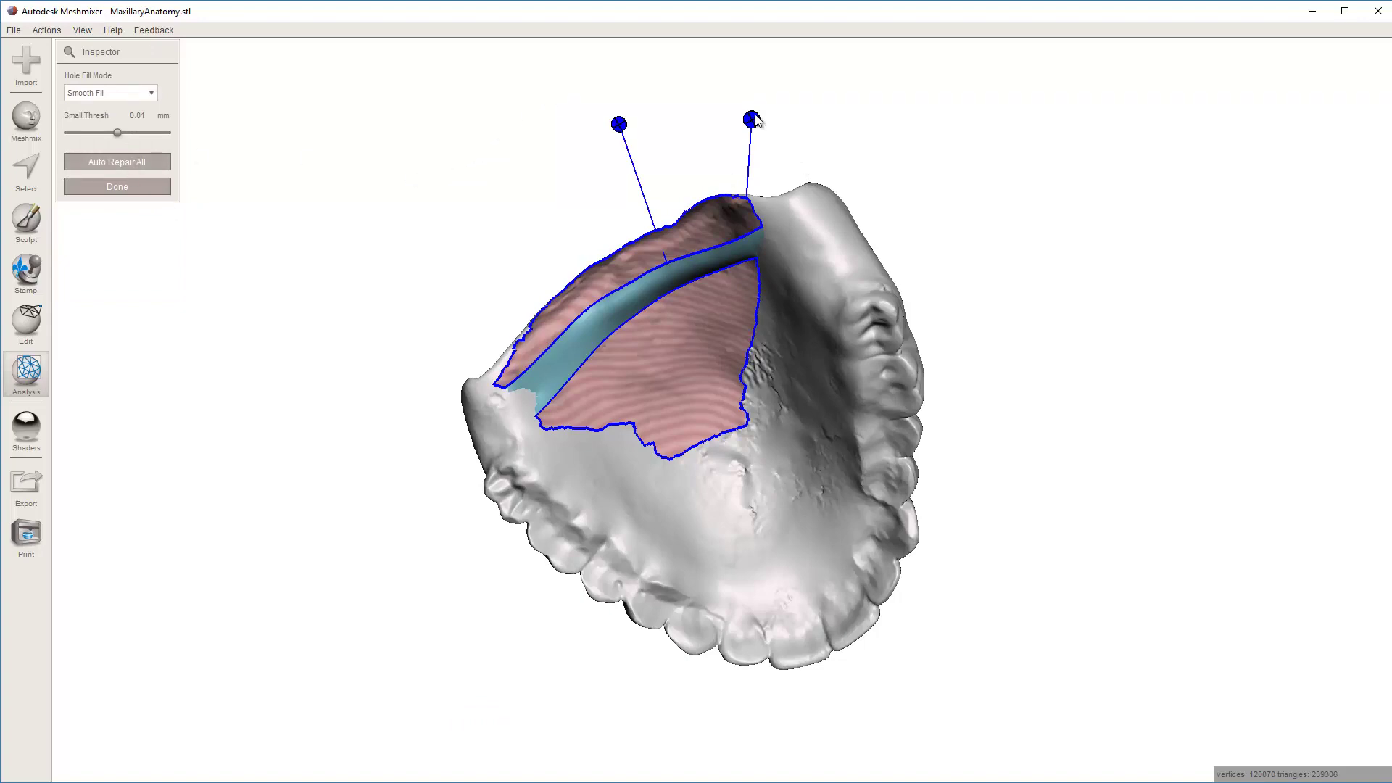
right_drag(688, 185, 549, 188)
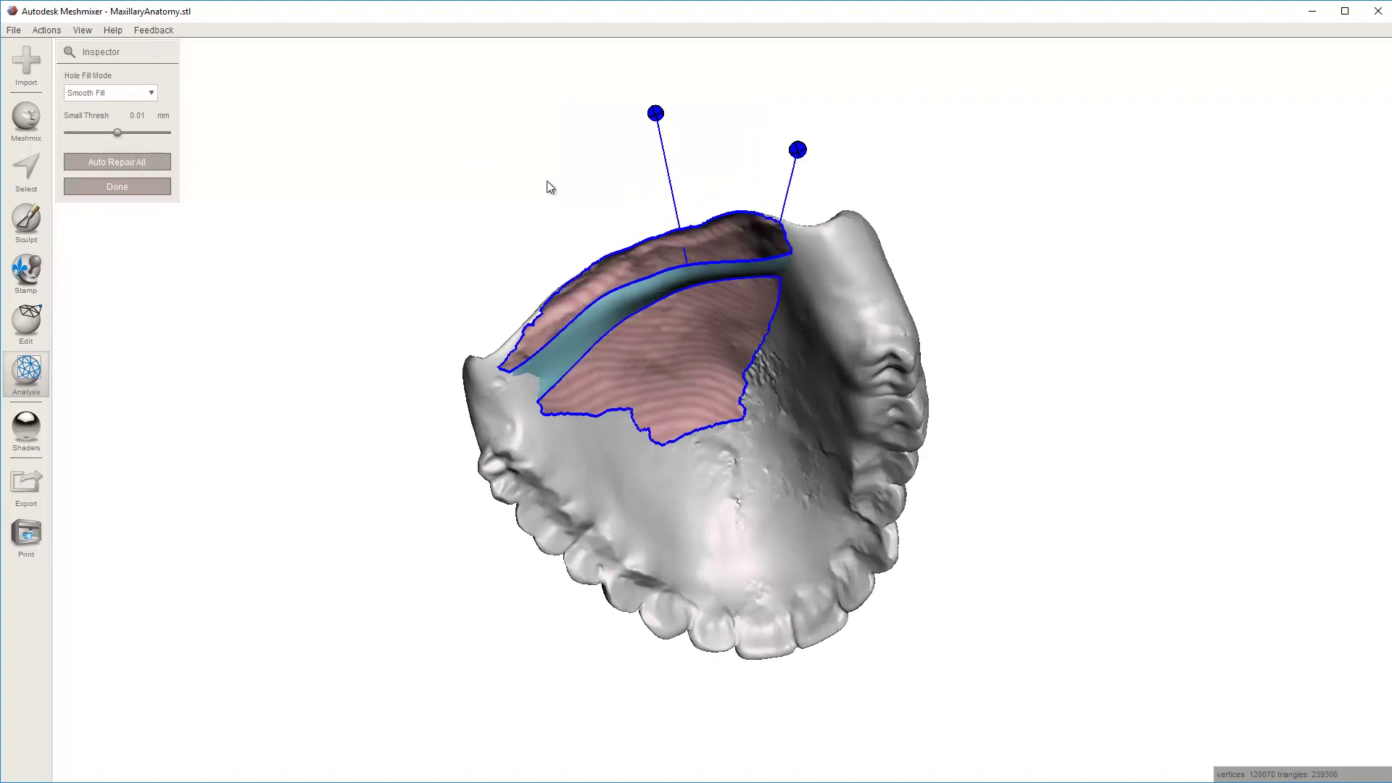
click(655, 113)
Fill the remaining upper palate hole and review the filled palate from several angles
right_drag(628, 259, 737, 114)
mouse_move(654, 238)
right_down()
mouse_move(690, 367)
mouse_move(602, 427)
mouse_move(580, 419)
mouse_move(659, 232)
right_up()
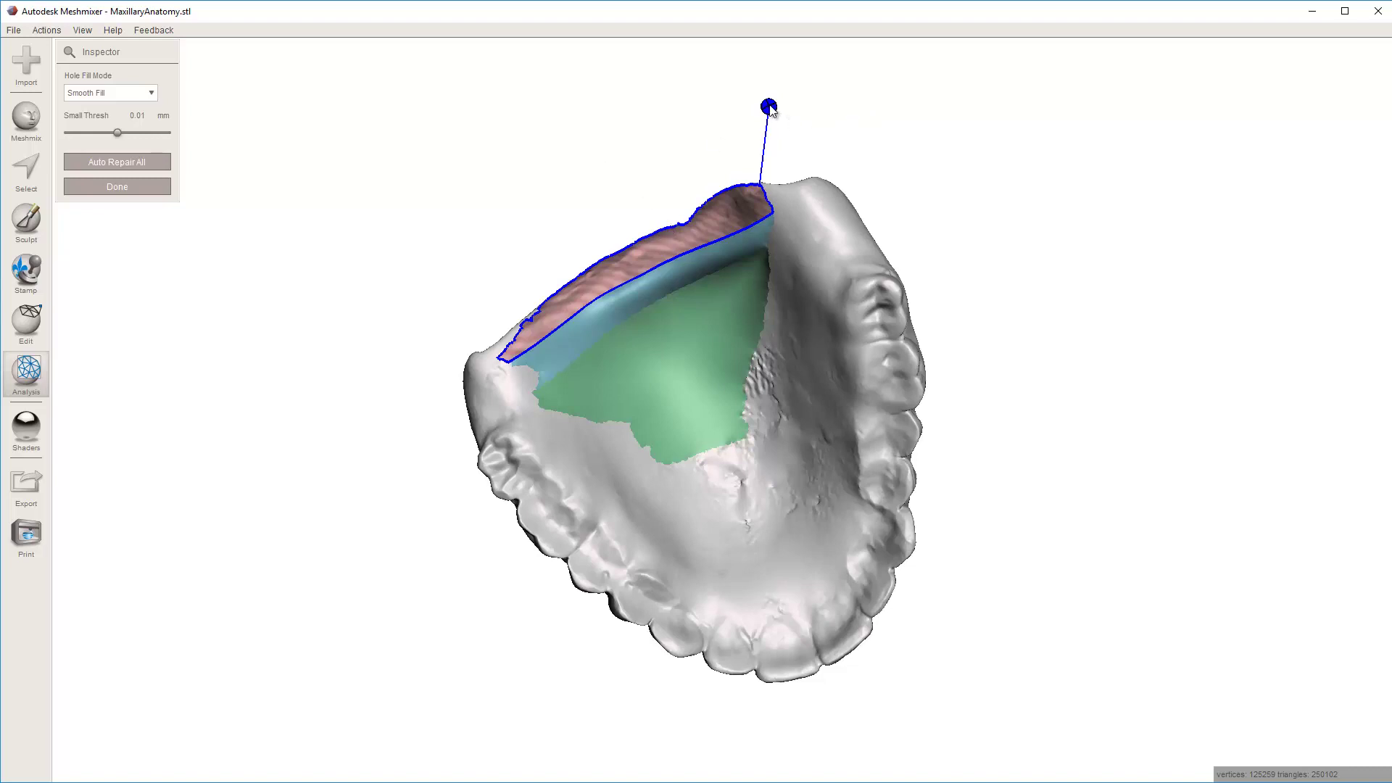
click(536, 287)
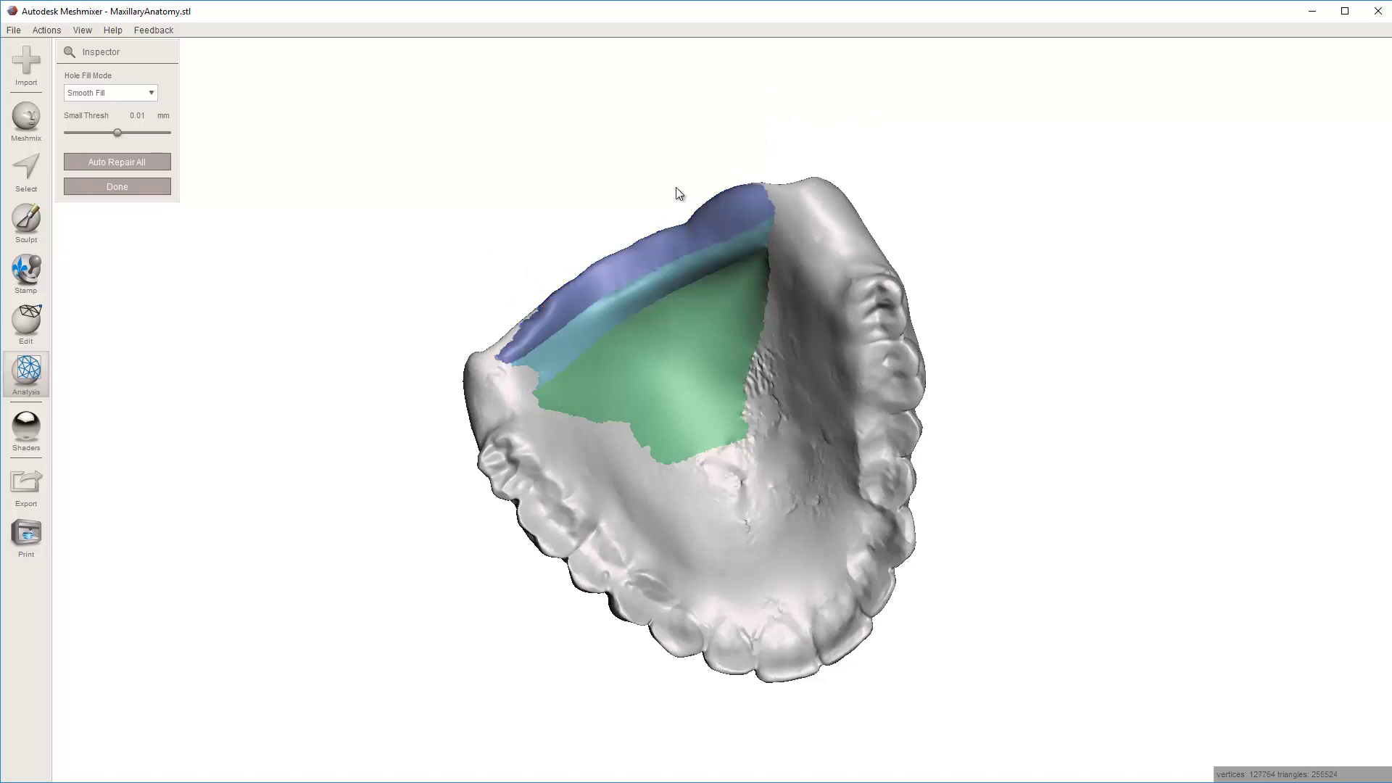
right_drag(676, 187, 609, 247)
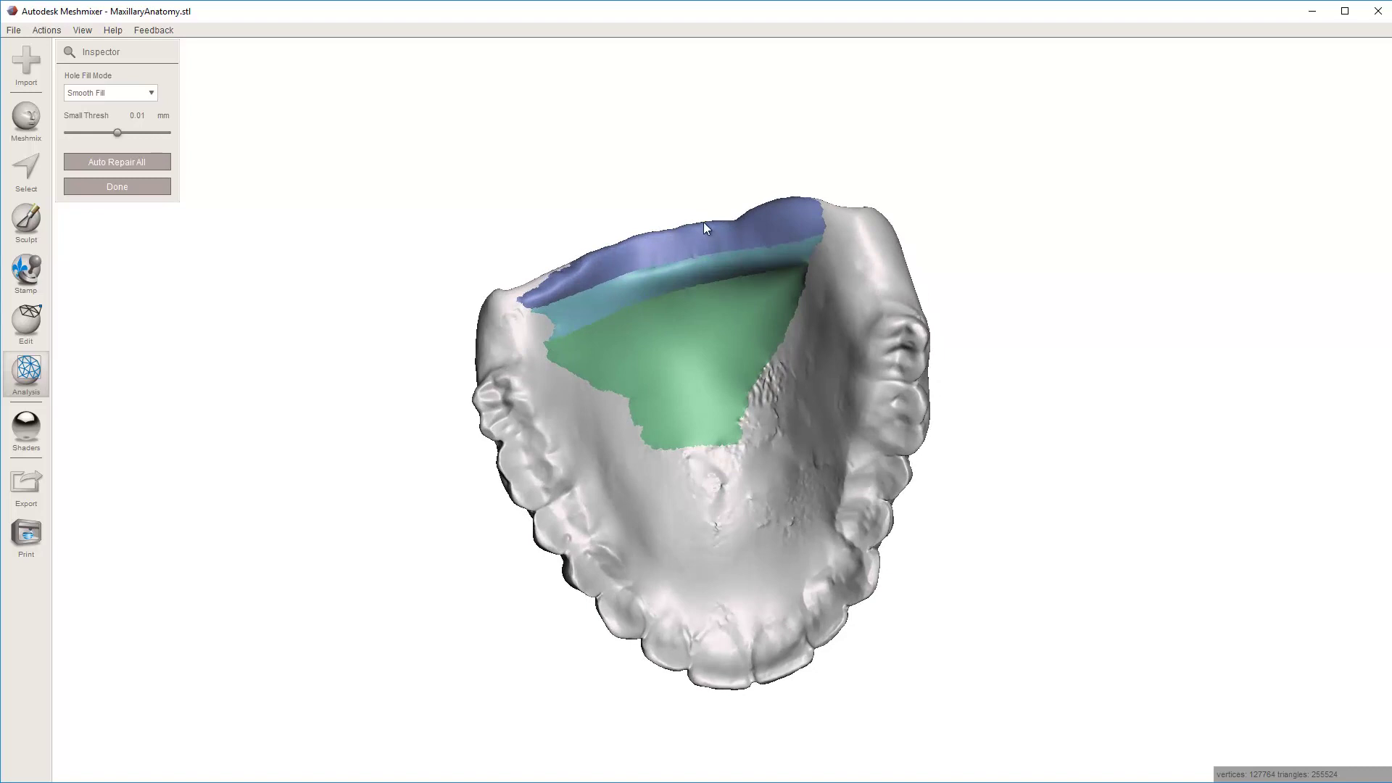
right_drag(661, 186, 592, 251)
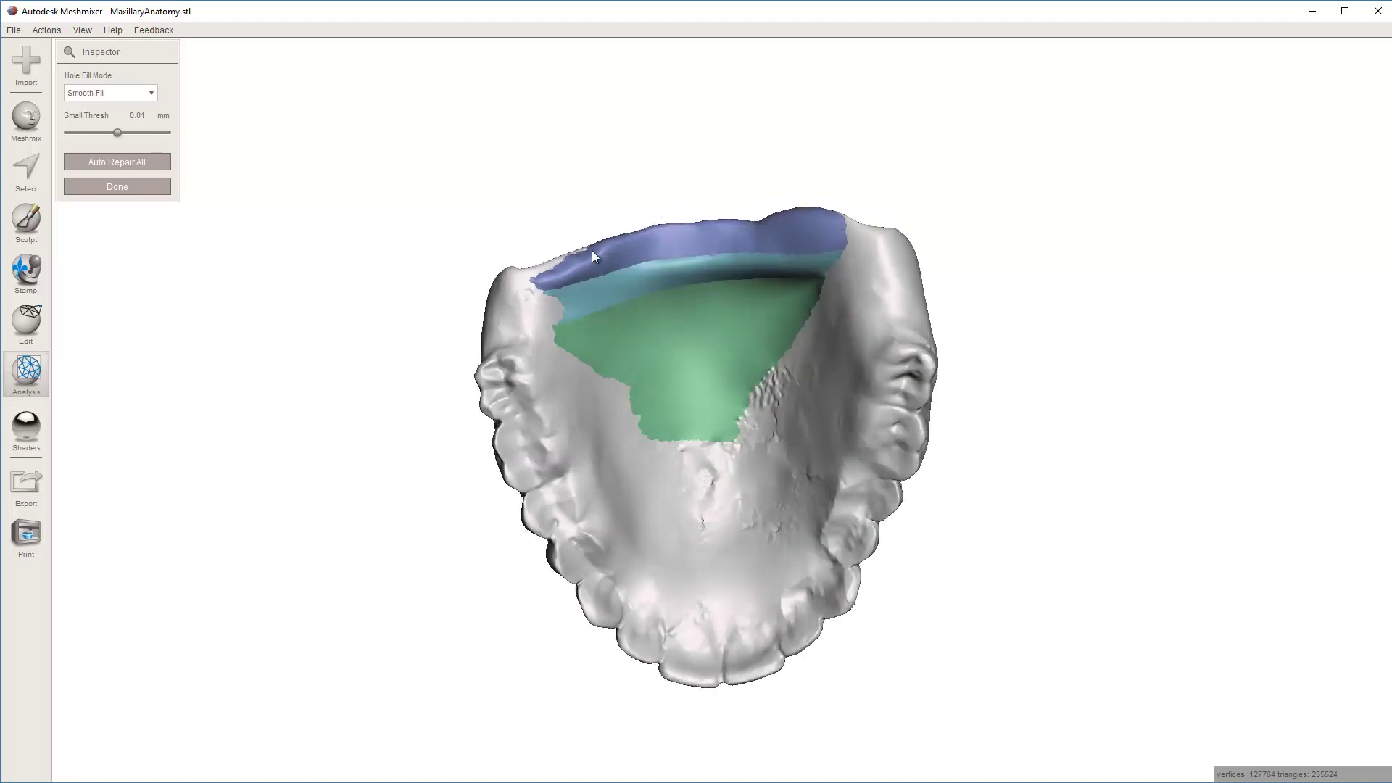
right_drag(870, 241, 533, 143)
mouse_move(406, 239)
right_down()
mouse_move(582, 346)
mouse_move(464, 305)
right_up()
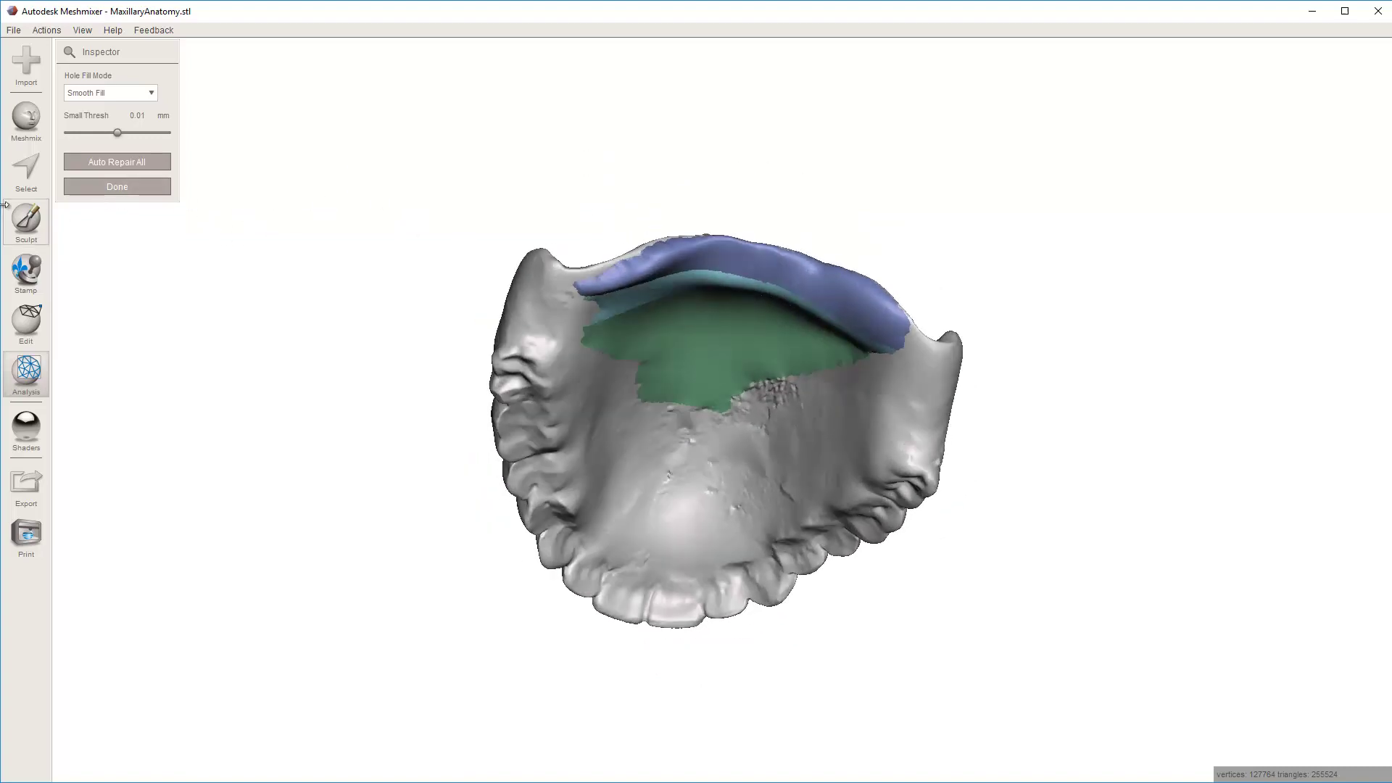
Pick the RobustSmooth sculpt brush and set its strength to 68
click(48, 248)
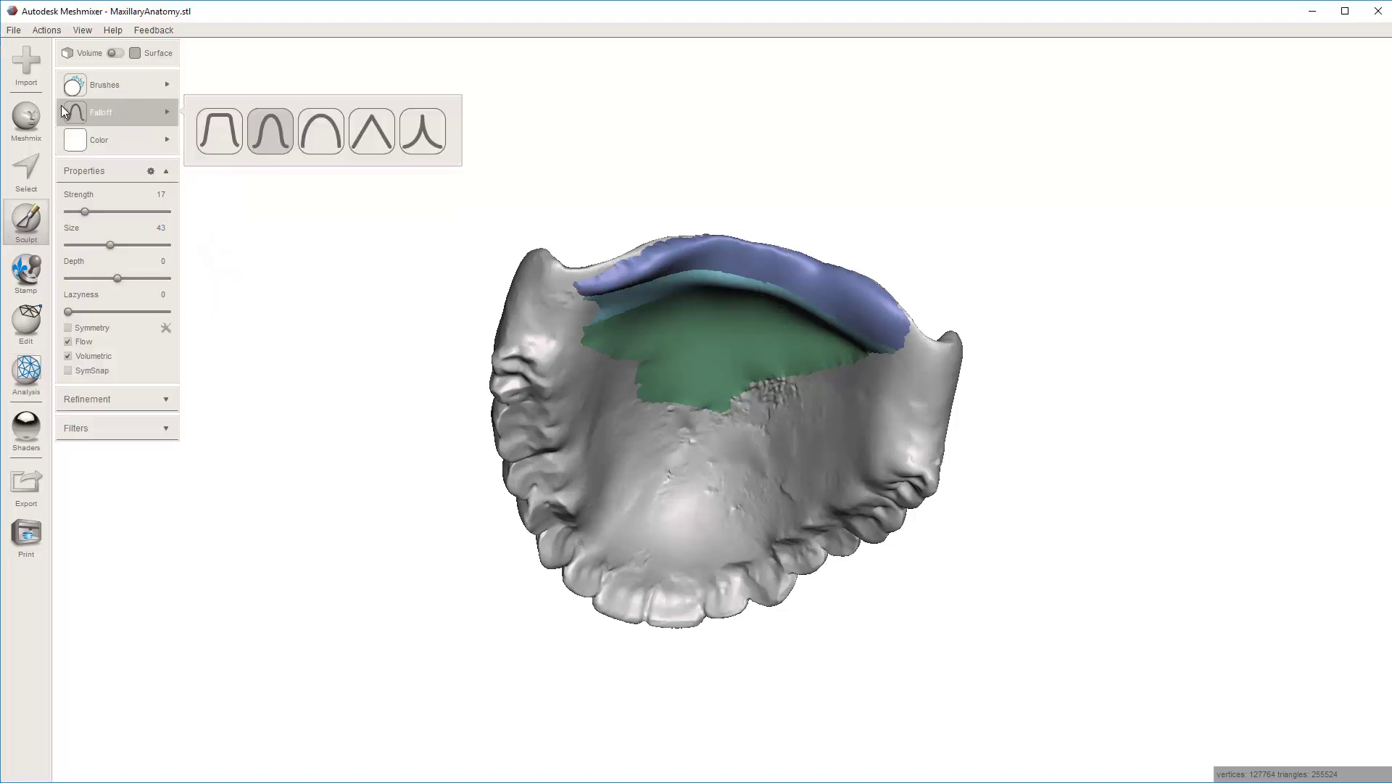
mouse_move(102, 81)
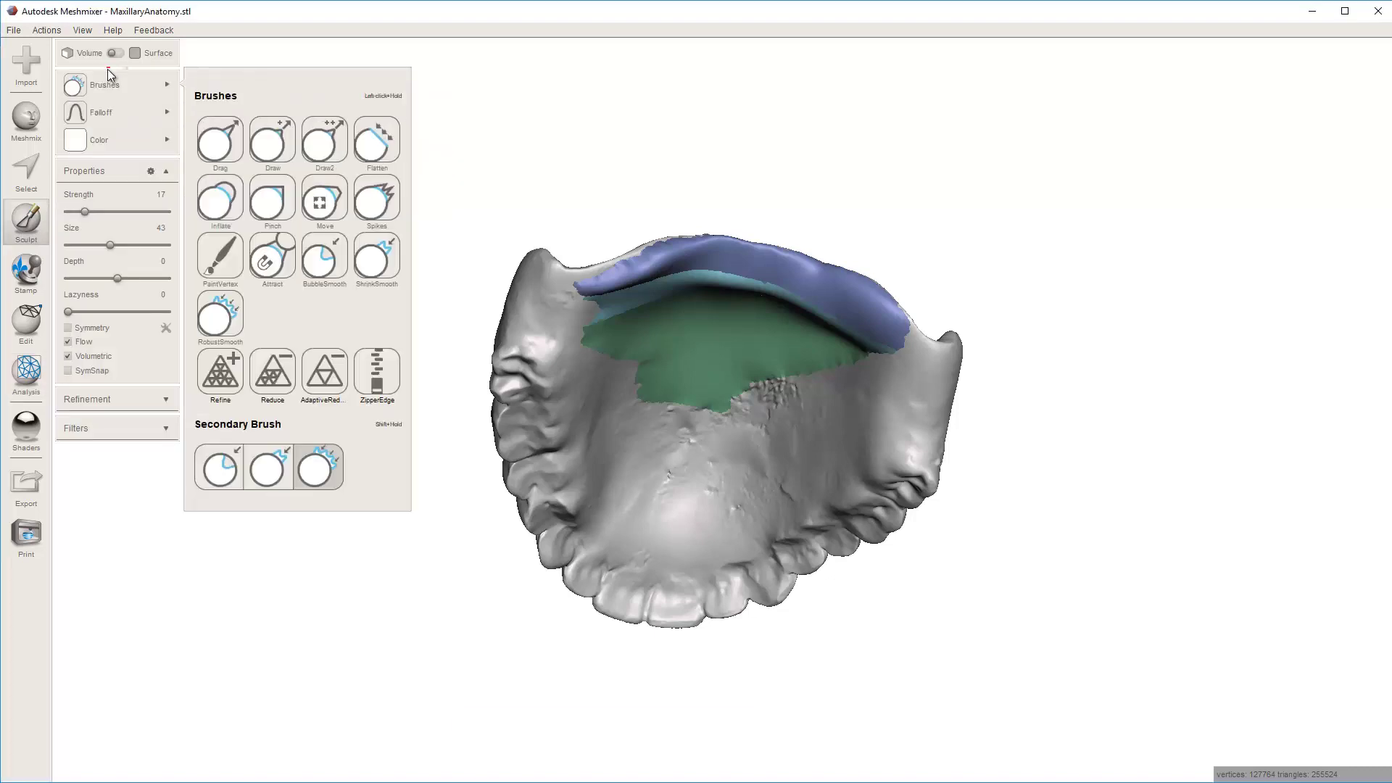
click(220, 315)
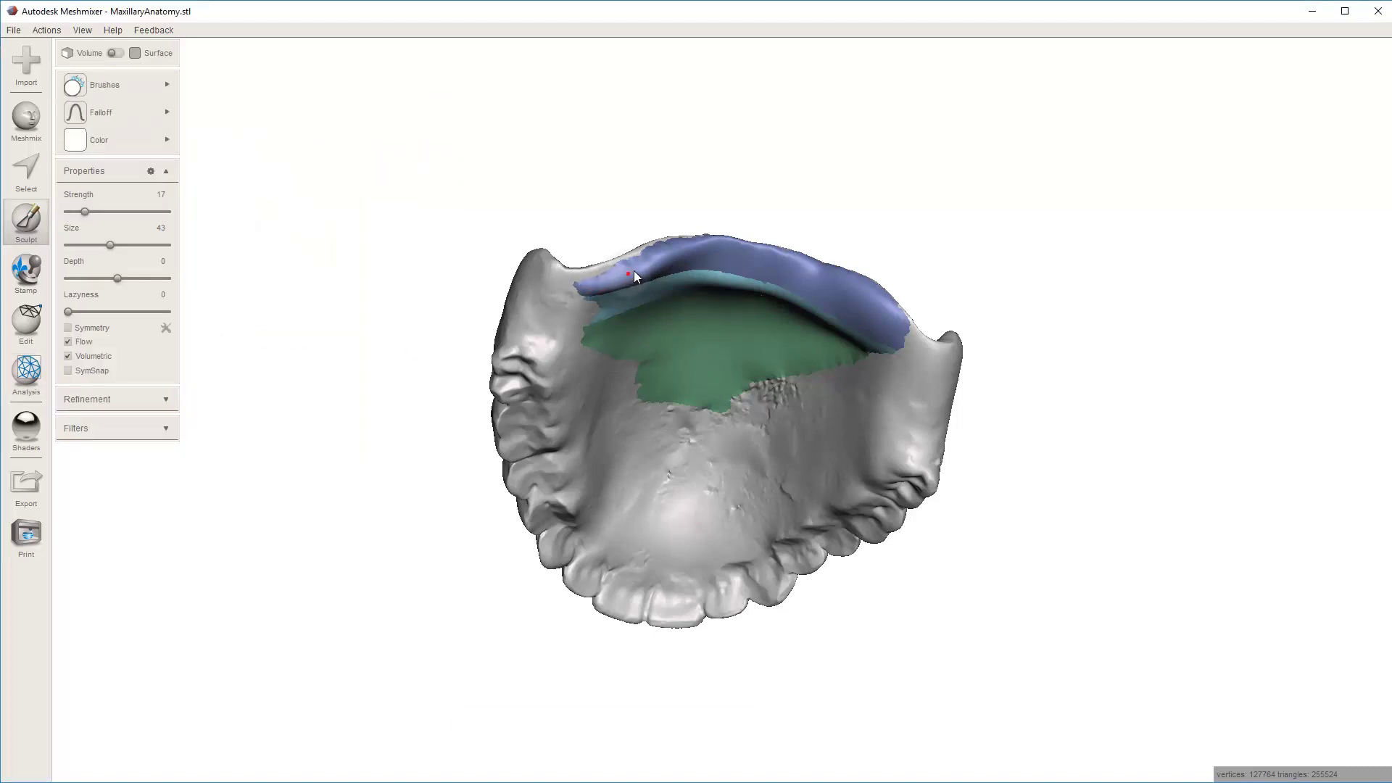
click(135, 211)
scroll(833, 377, up, 2)
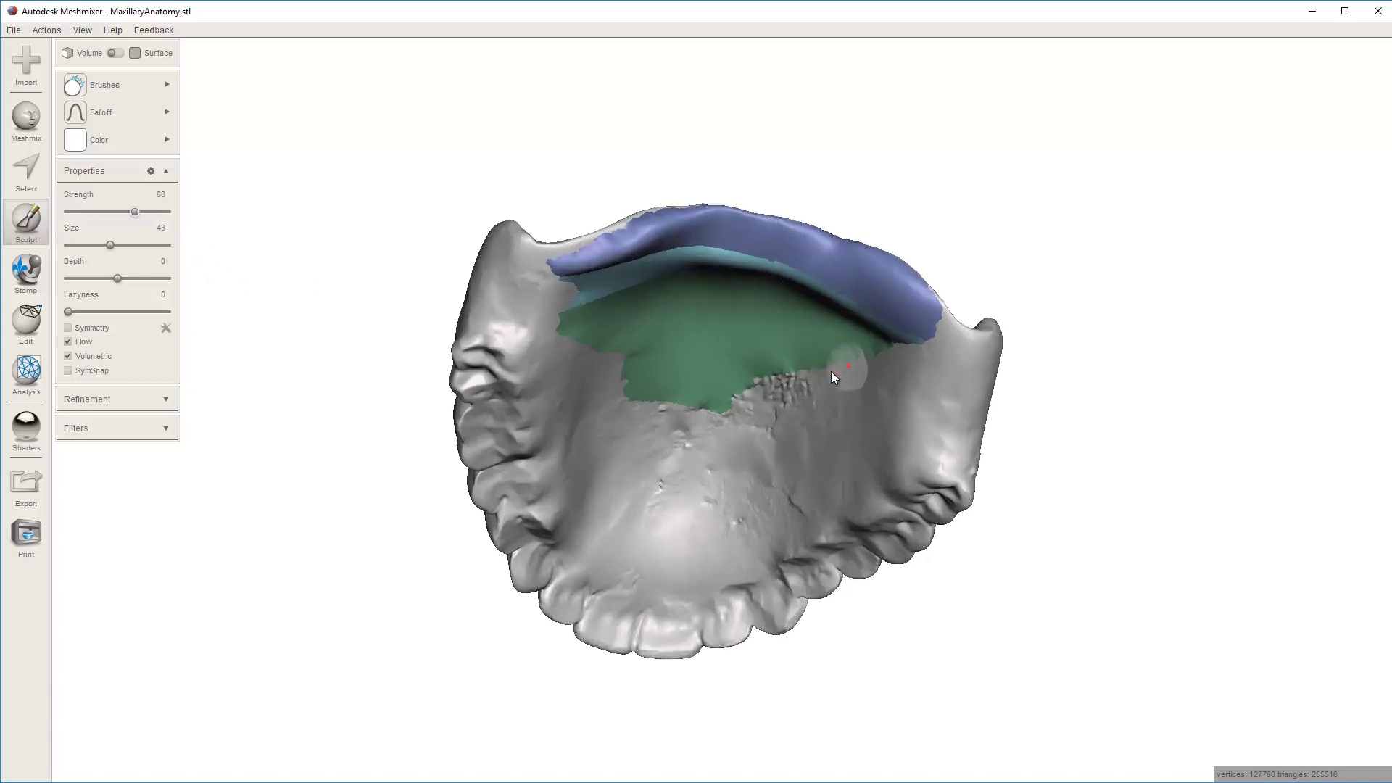
scroll(729, 399, up, 2)
mouse_move(729, 399)
right_down()
mouse_move(721, 459)
mouse_move(715, 413)
right_up()
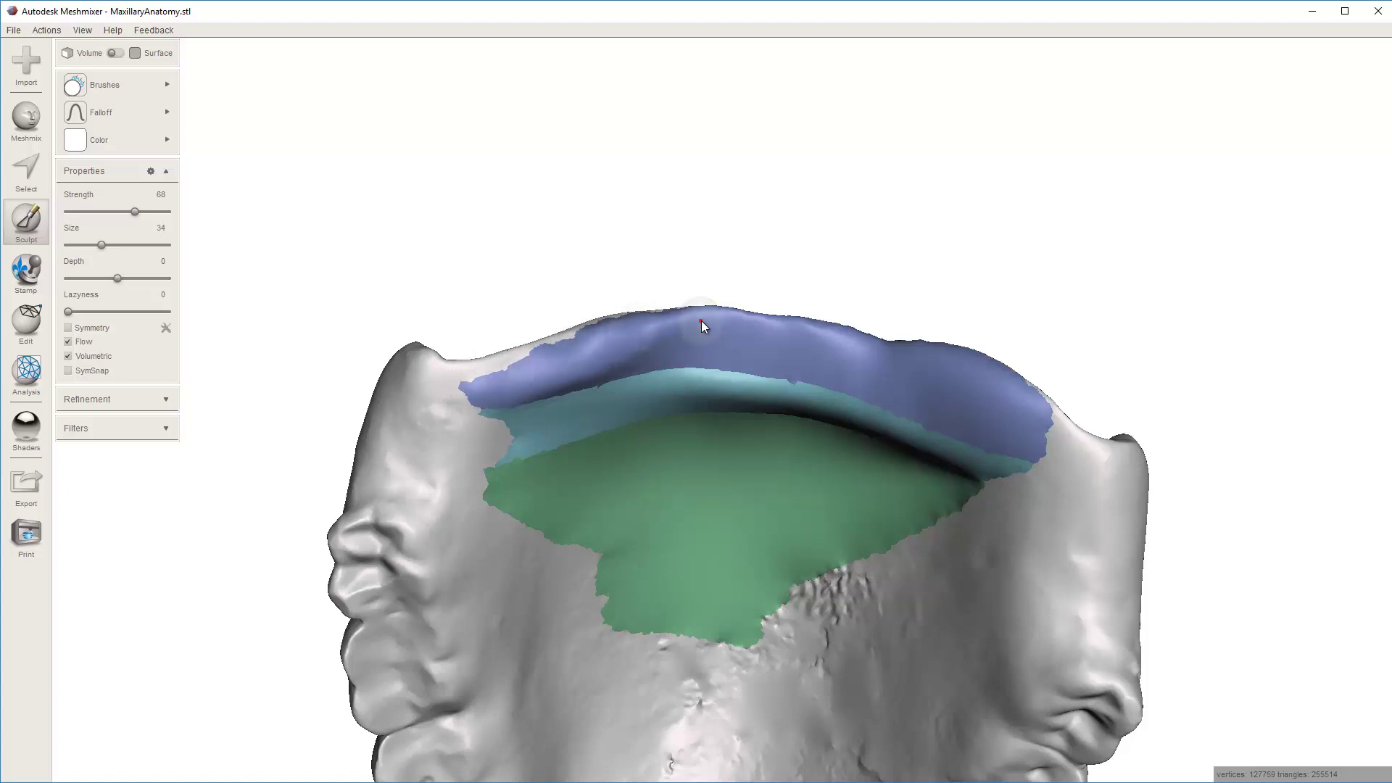
Smooth the filled palate patch with brush size 50 and Volumetric turned off
mouse_move(1050, 416)
mouse_down()
mouse_move(990, 443)
mouse_move(925, 409)
mouse_move(712, 378)
mouse_move(549, 399)
mouse_move(500, 453)
mouse_move(565, 425)
mouse_move(797, 408)
mouse_up()
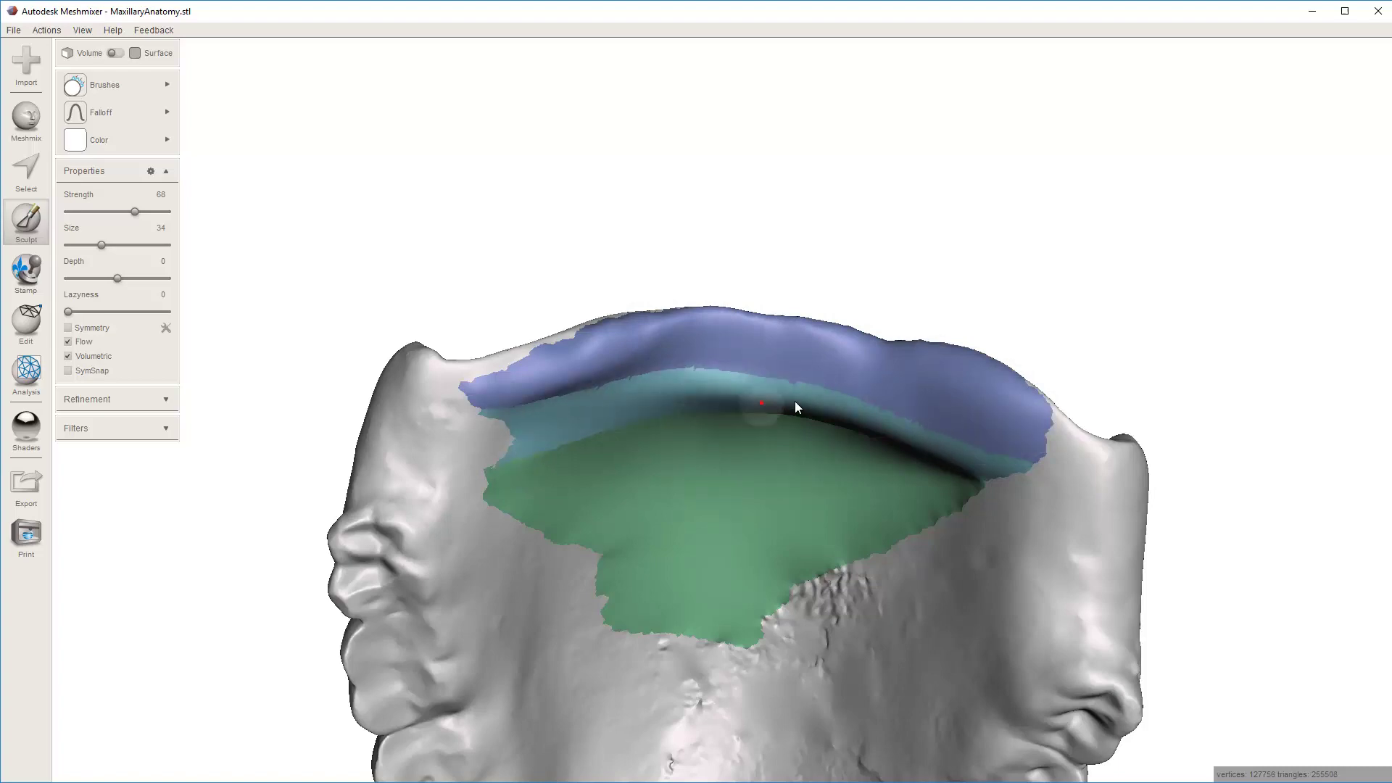
right_drag(1012, 471, 701, 353)
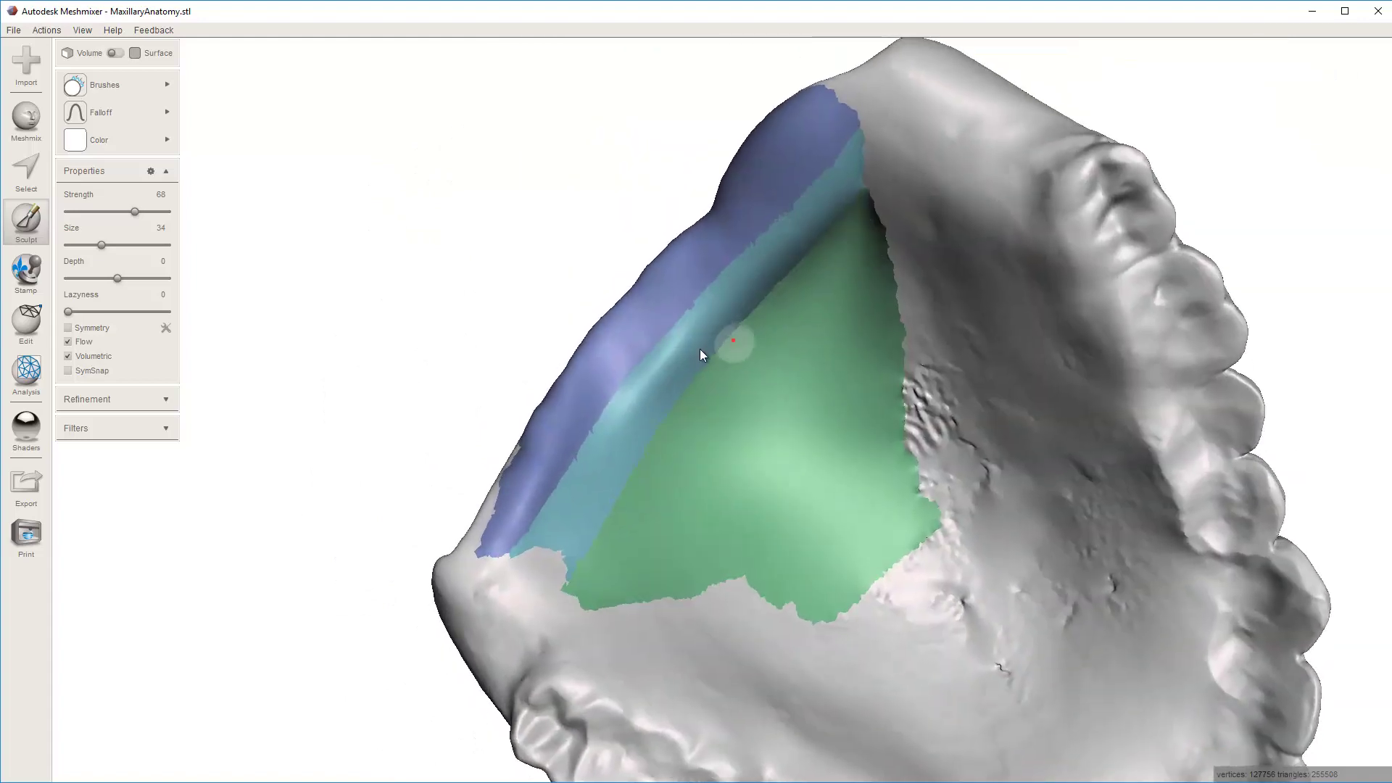
key(bracketright)
key(bracketright)
key(bracketright)
key(bracketright)
key(bracketright)
key(bracketright)
key(bracketright)
key(bracketright)
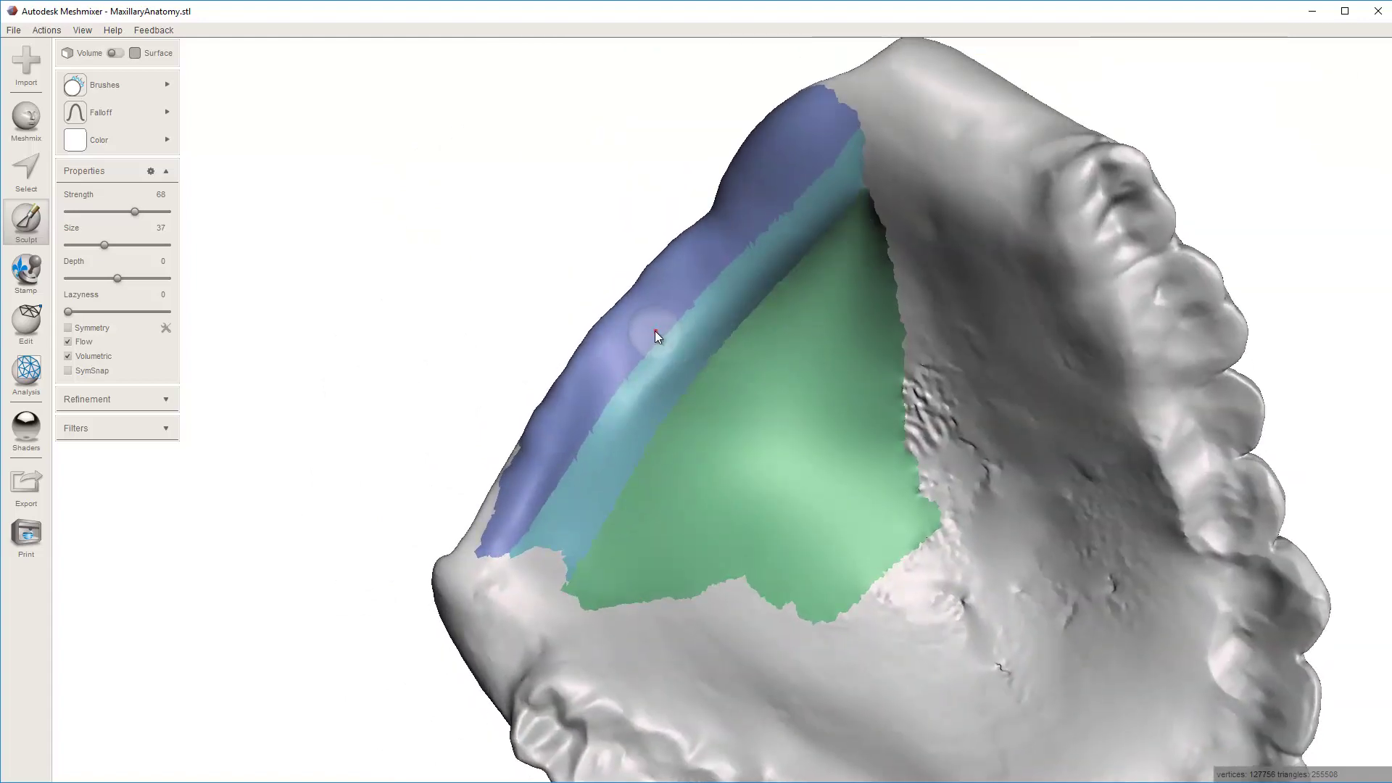
right_drag(607, 371, 667, 406)
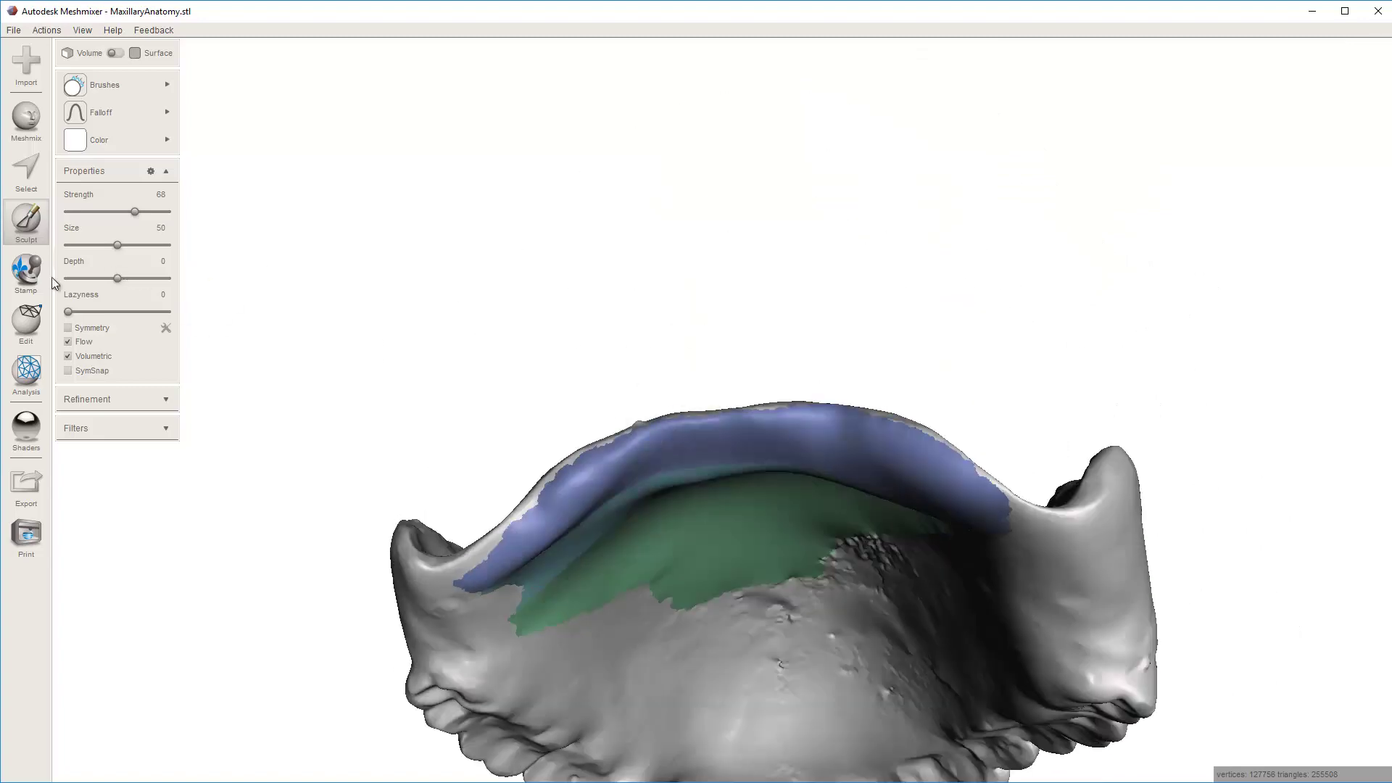
click(67, 356)
mouse_move(546, 323)
right_down()
mouse_move(664, 493)
mouse_move(705, 249)
mouse_move(615, 331)
right_up()
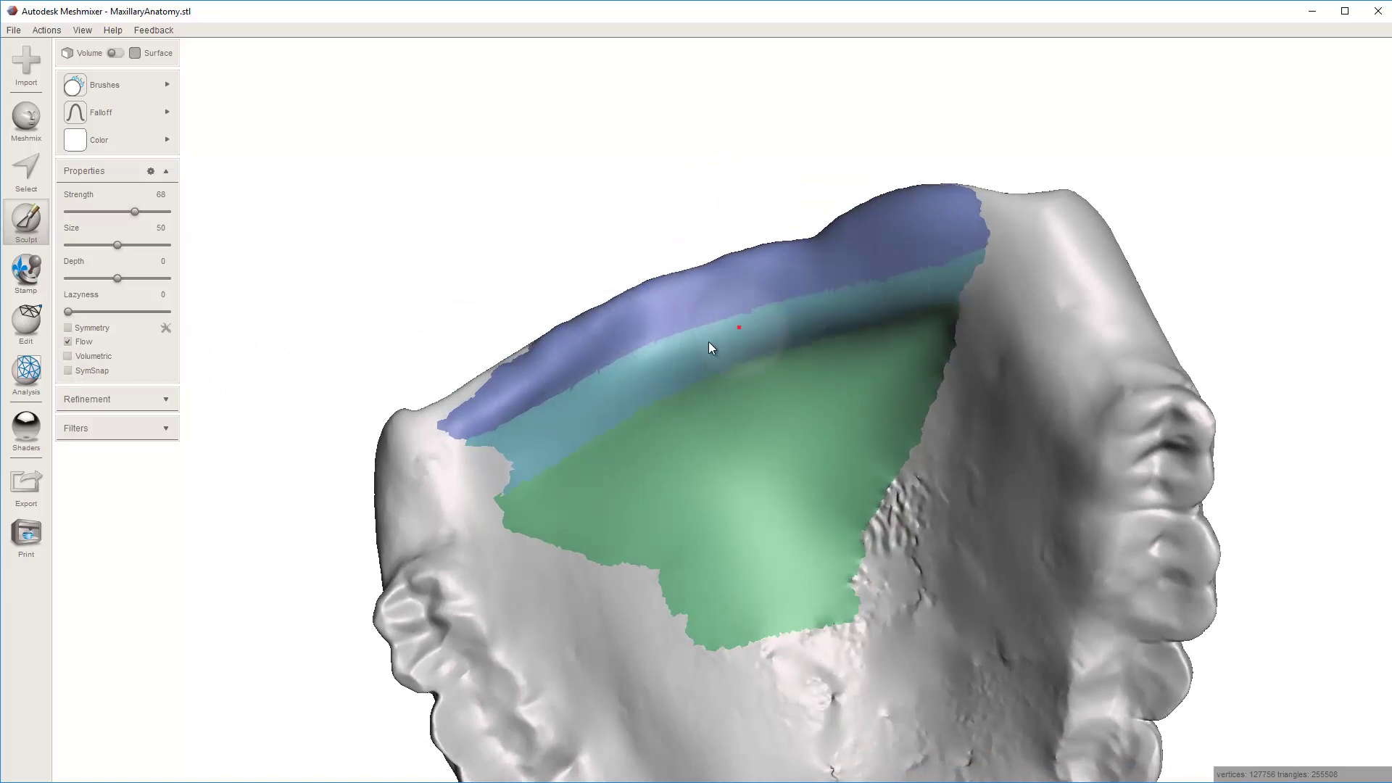
mouse_move(641, 444)
right_down()
mouse_move(665, 505)
mouse_move(647, 527)
mouse_move(670, 317)
right_up()
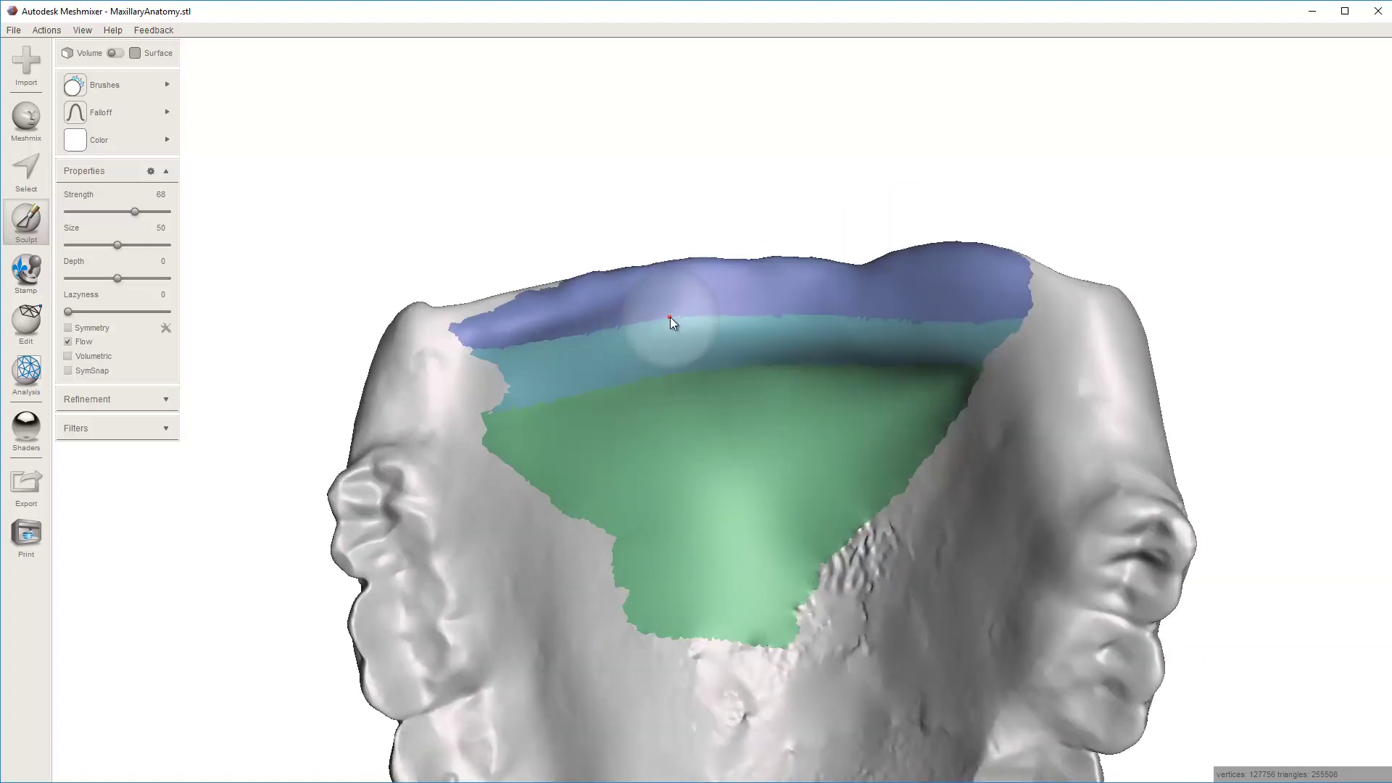
Select the entire denture and clear all its face groups
key(ctrl+a)
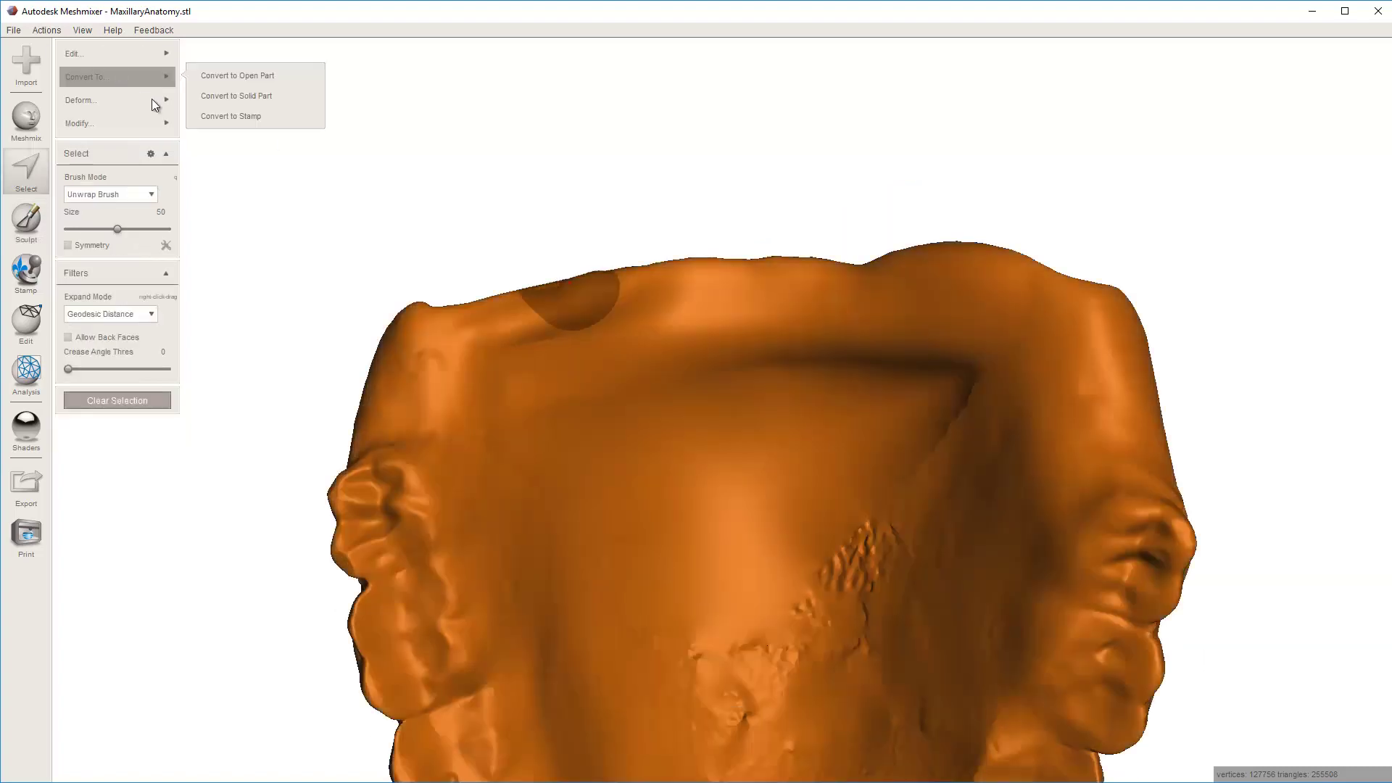
mouse_move(151, 100)
mouse_move(145, 55)
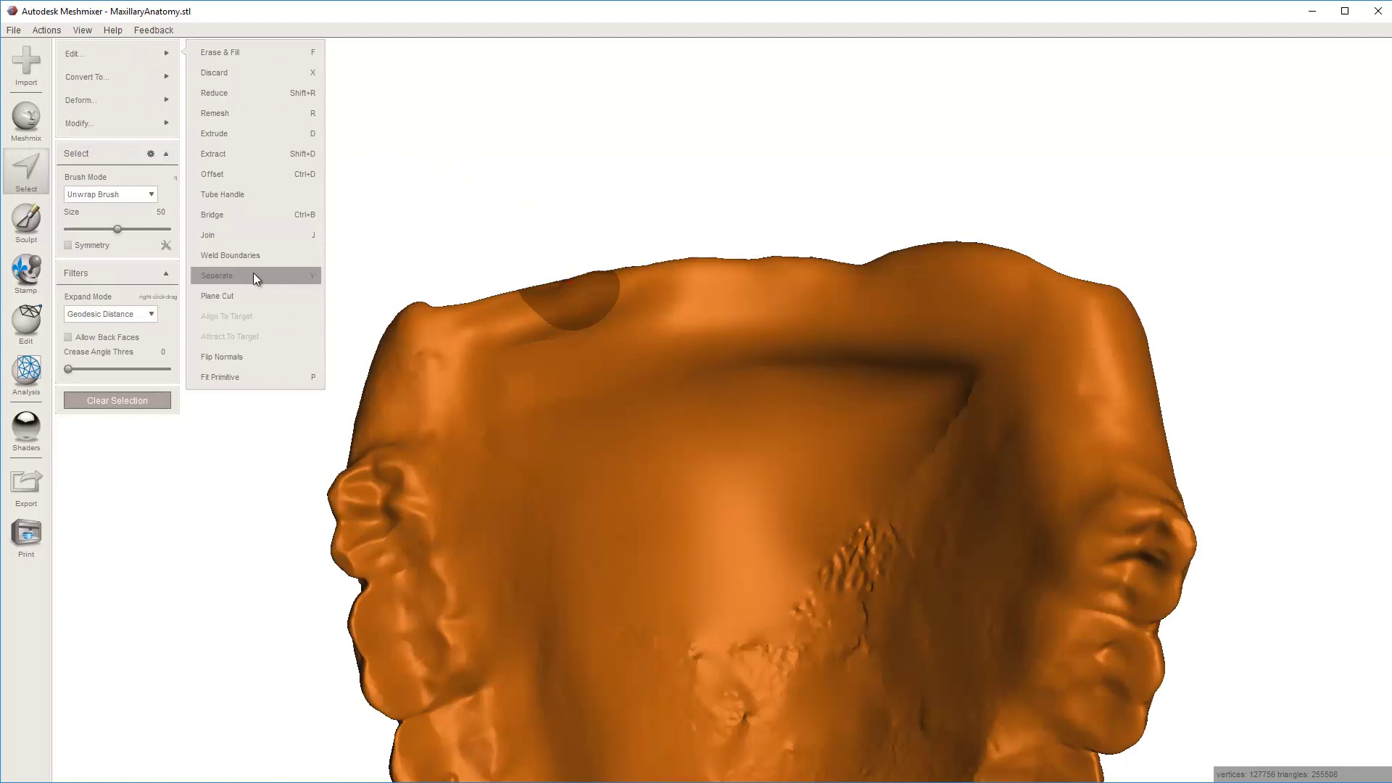
mouse_move(123, 123)
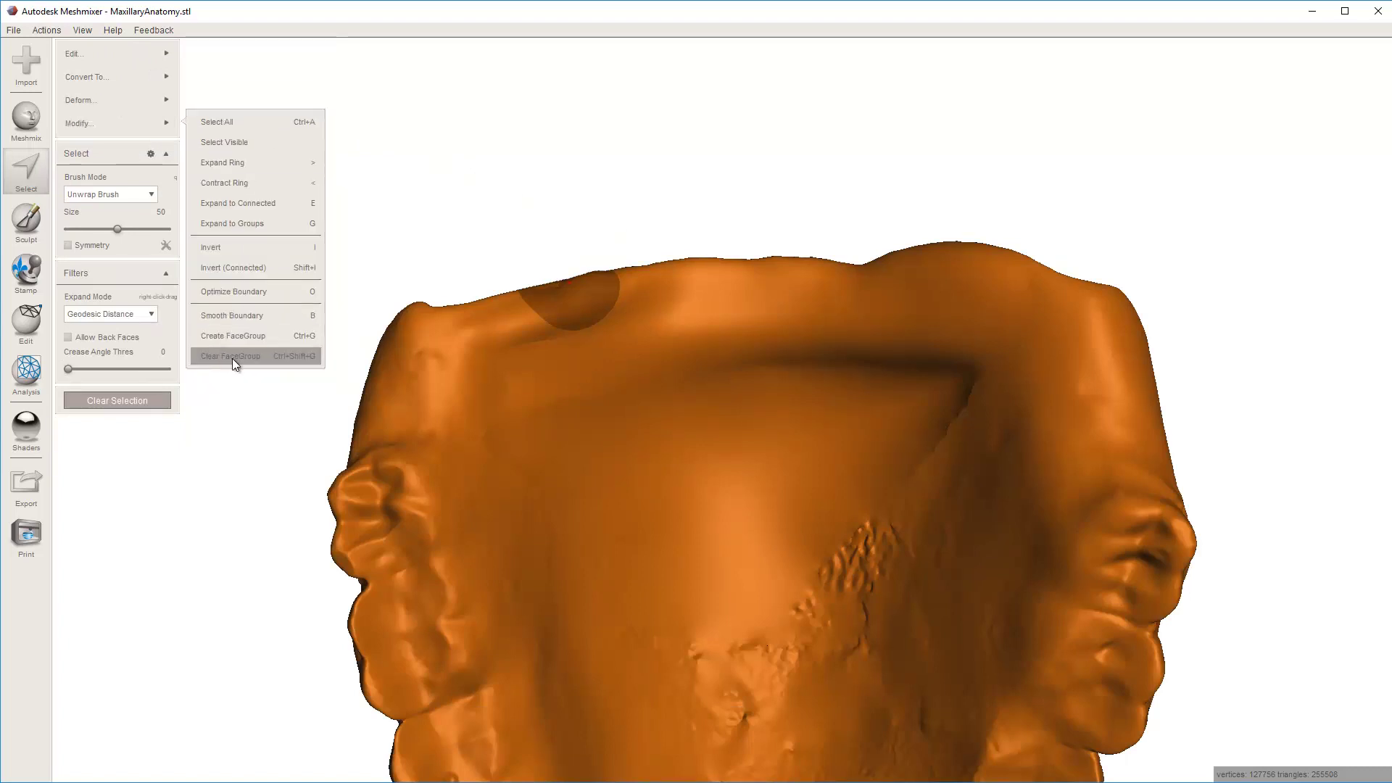
key(Escape)
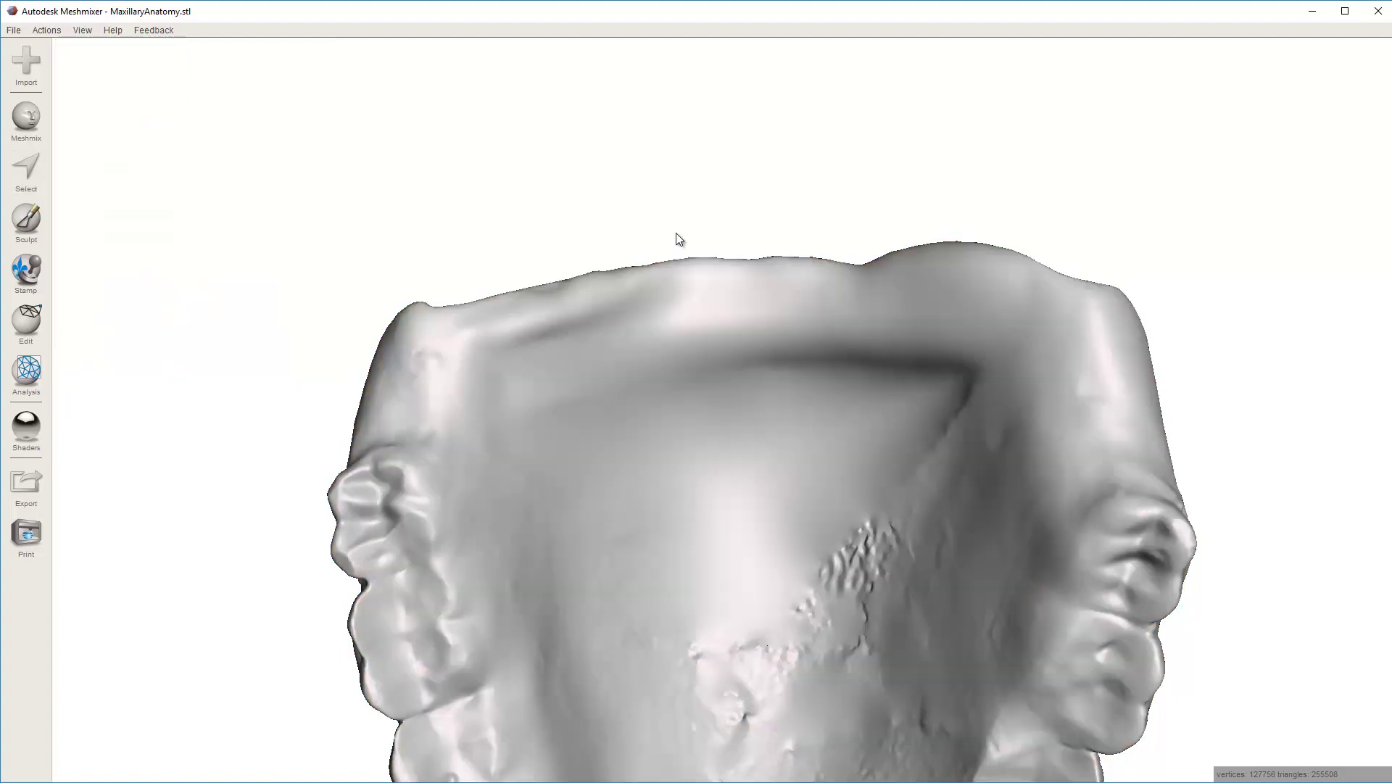
right_drag(679, 240, 392, 412)
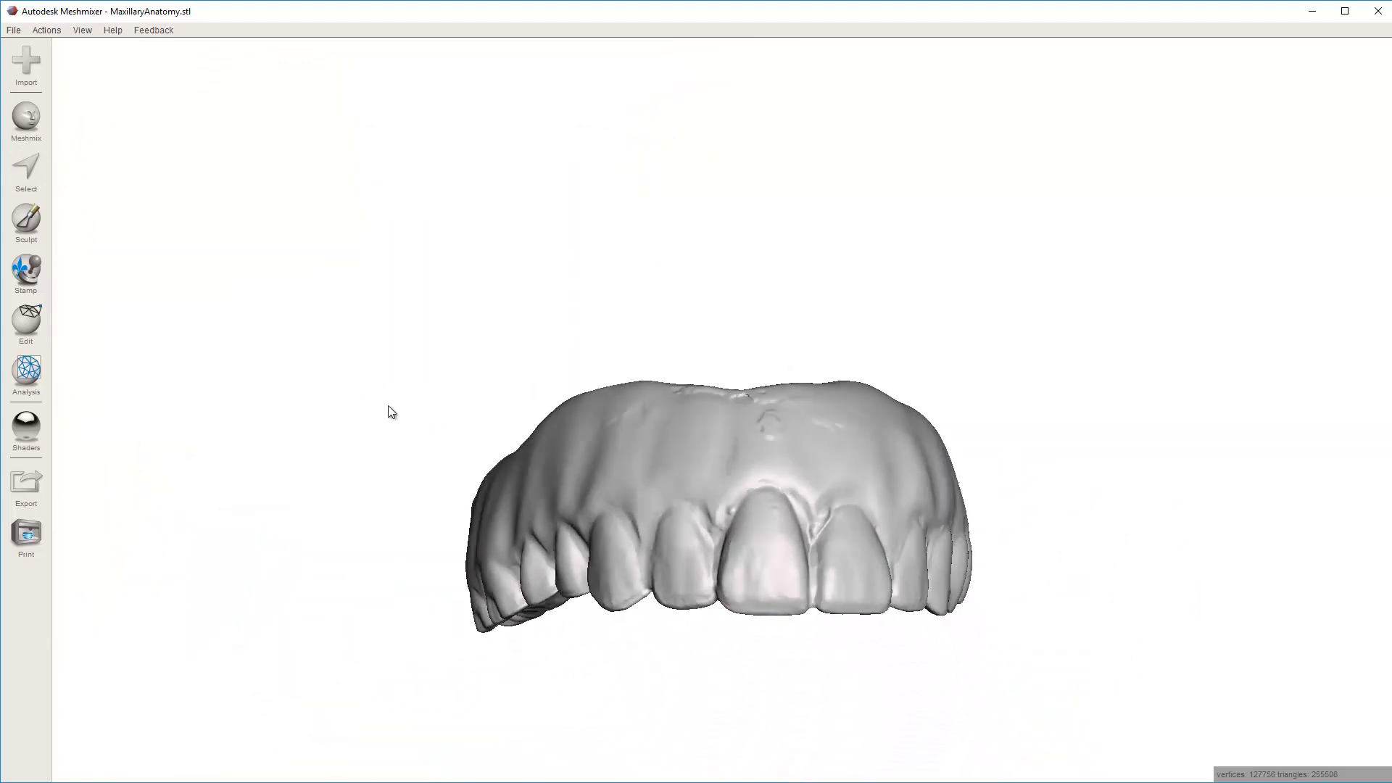
Recheck the denture for holes in the Inspector, then close it and view the palate
click(26, 374)
click(99, 51)
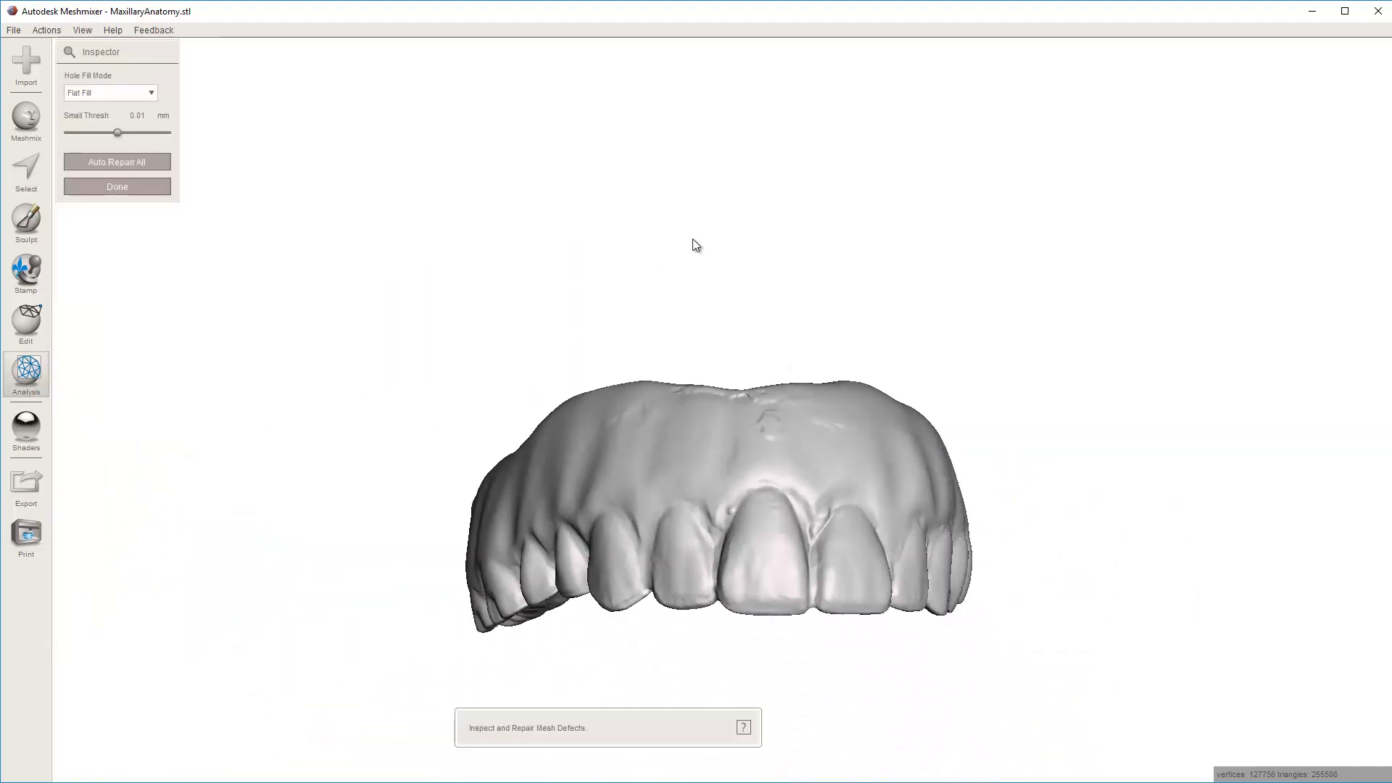
mouse_move(786, 295)
right_down()
mouse_move(542, 471)
mouse_move(435, 242)
mouse_move(872, 368)
mouse_move(807, 399)
mouse_move(801, 377)
mouse_move(781, 435)
mouse_move(883, 406)
right_up()
key(ctrl+a)
key(Escape)
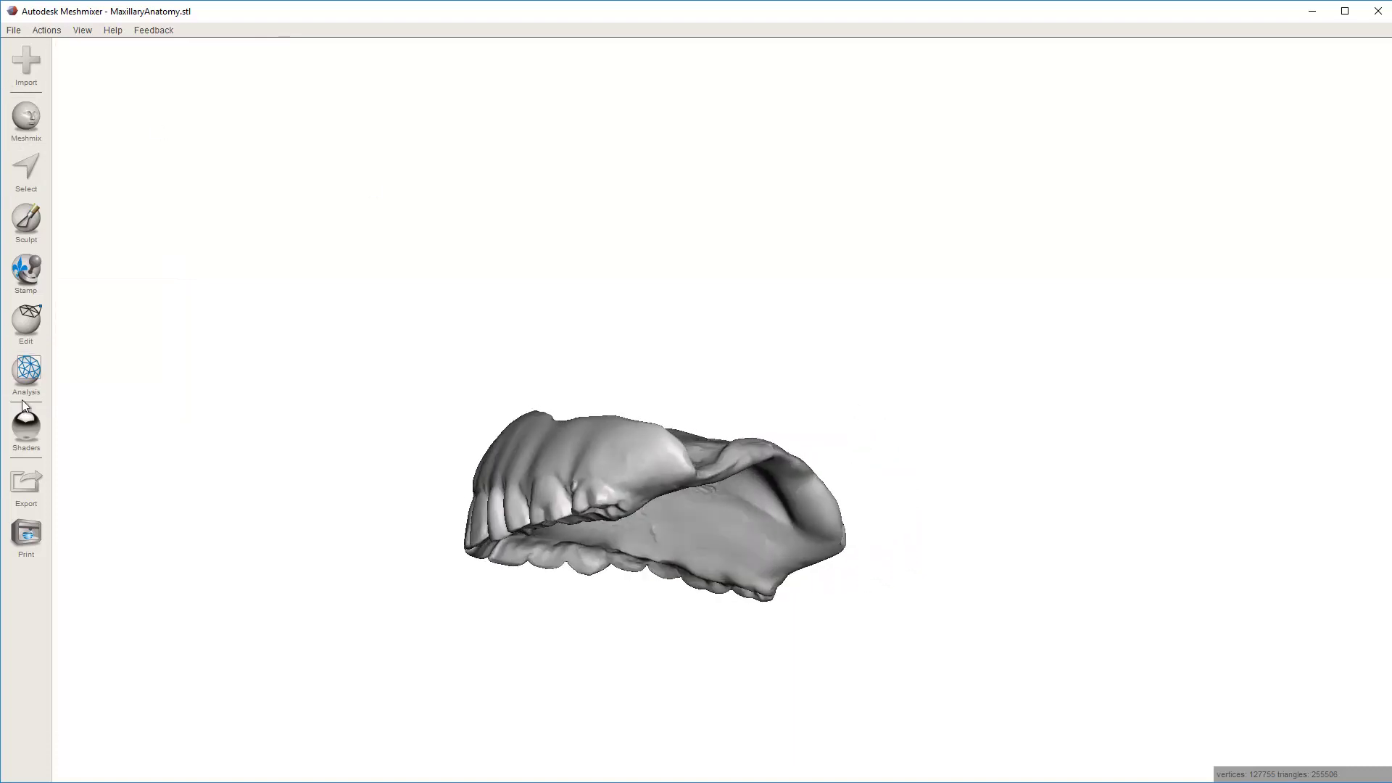
click(26, 390)
click(98, 57)
right_drag(728, 184, 858, 292)
click(117, 186)
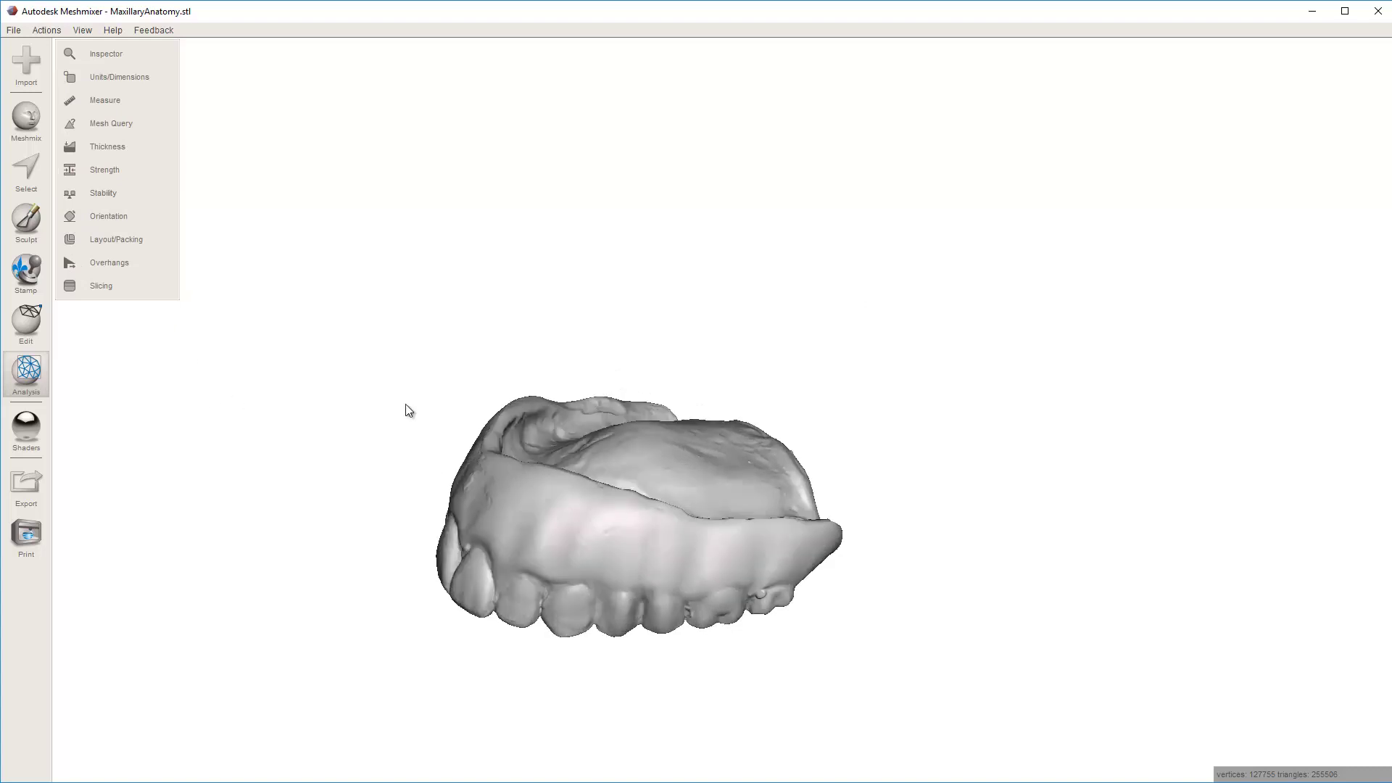
right_drag(408, 411, 511, 288)
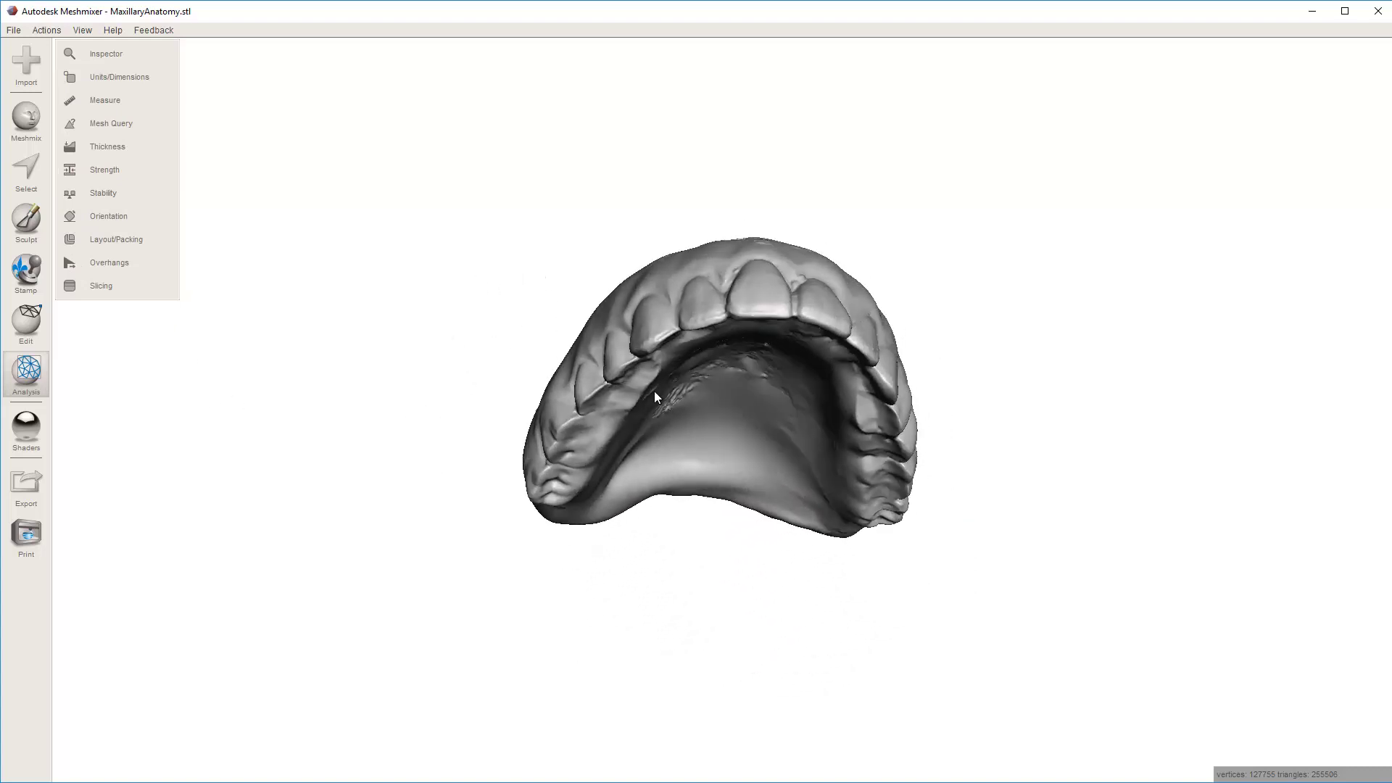